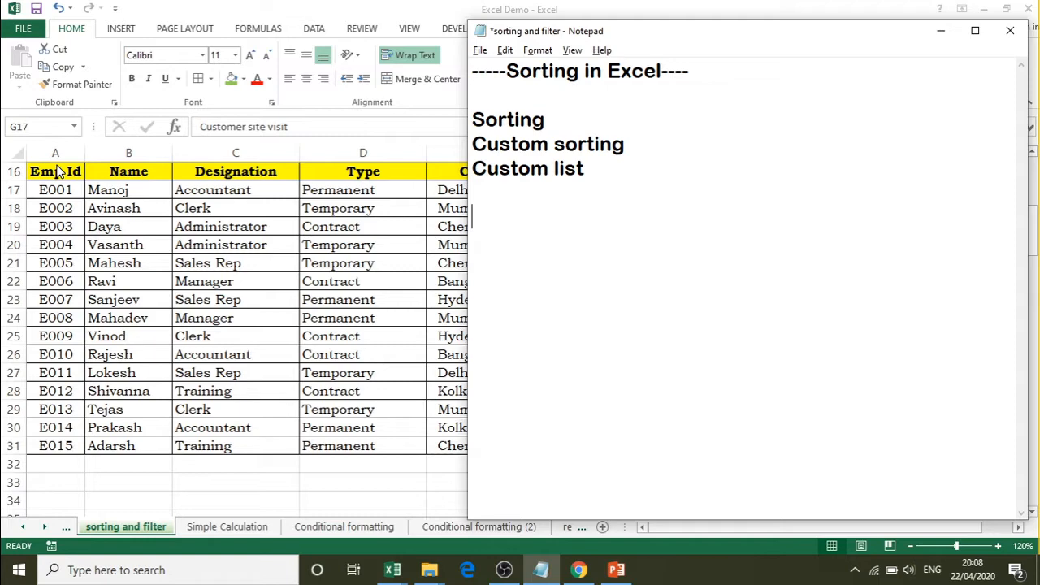
Switch to the Excel workbook and examine the available sort commands and the columns of the employee table
key("alt+Tab")
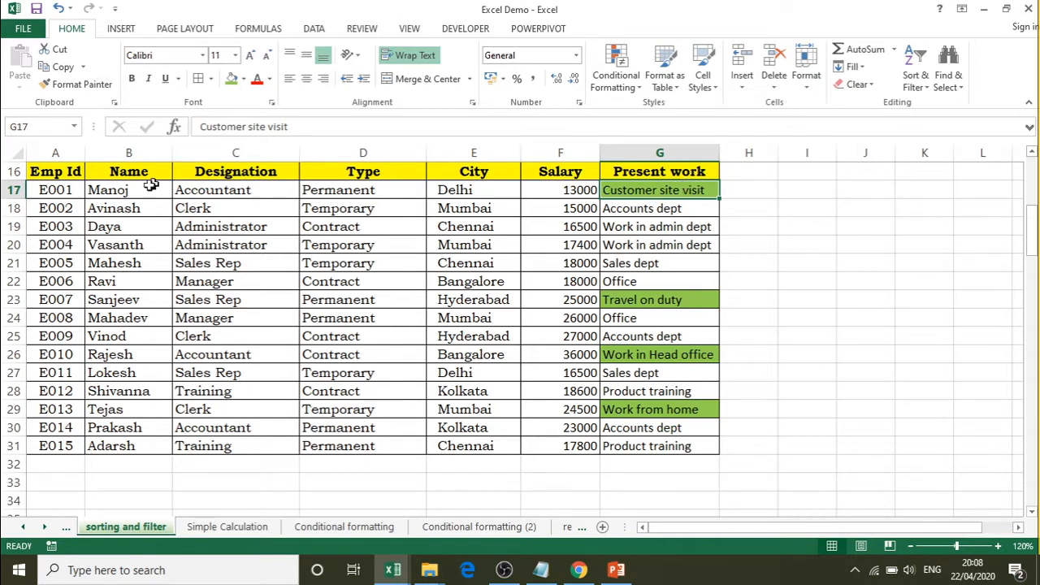
left_click(914, 88)
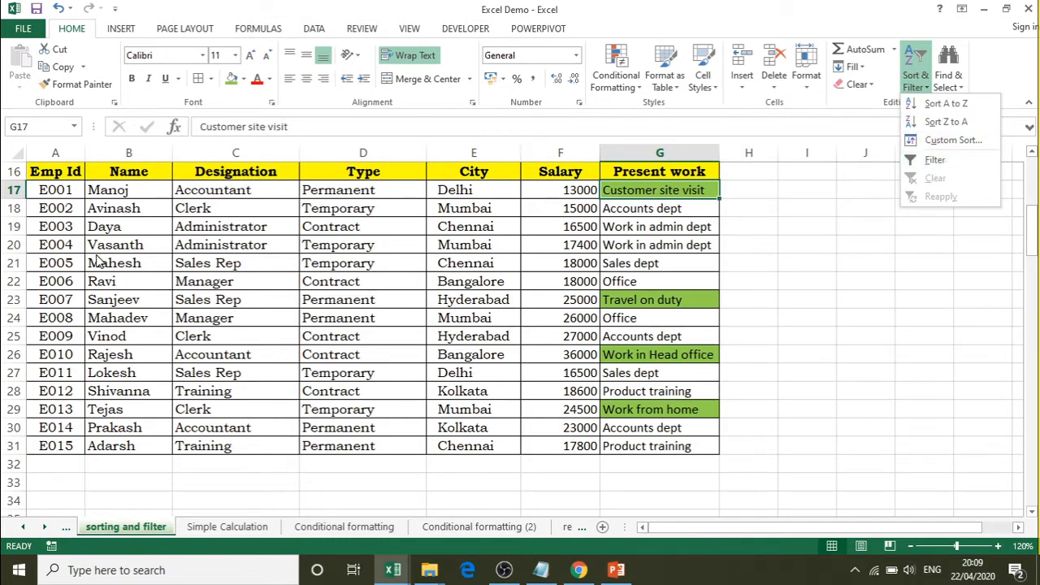
left_click(315, 32)
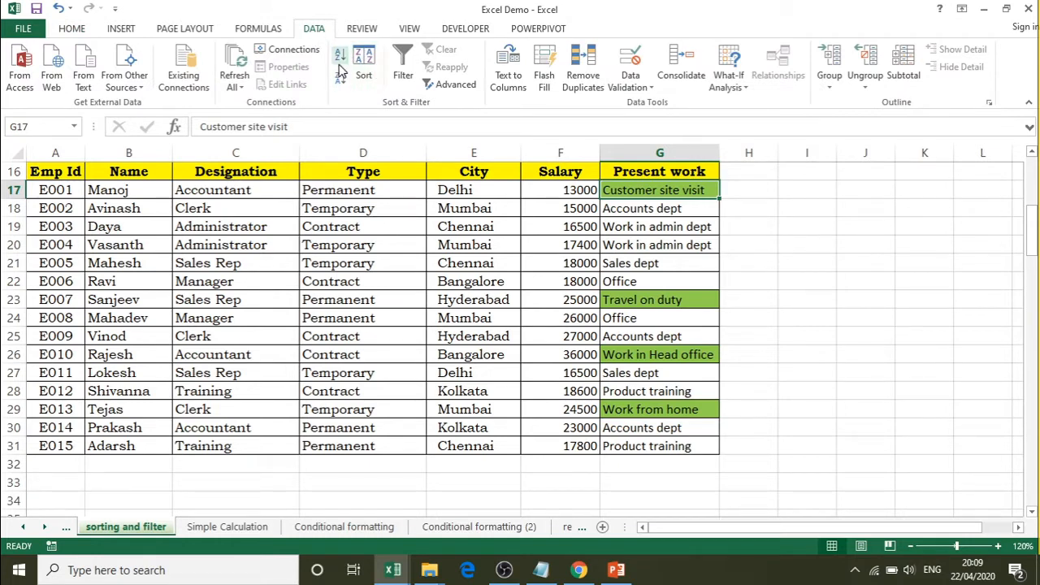
left_click(64, 33)
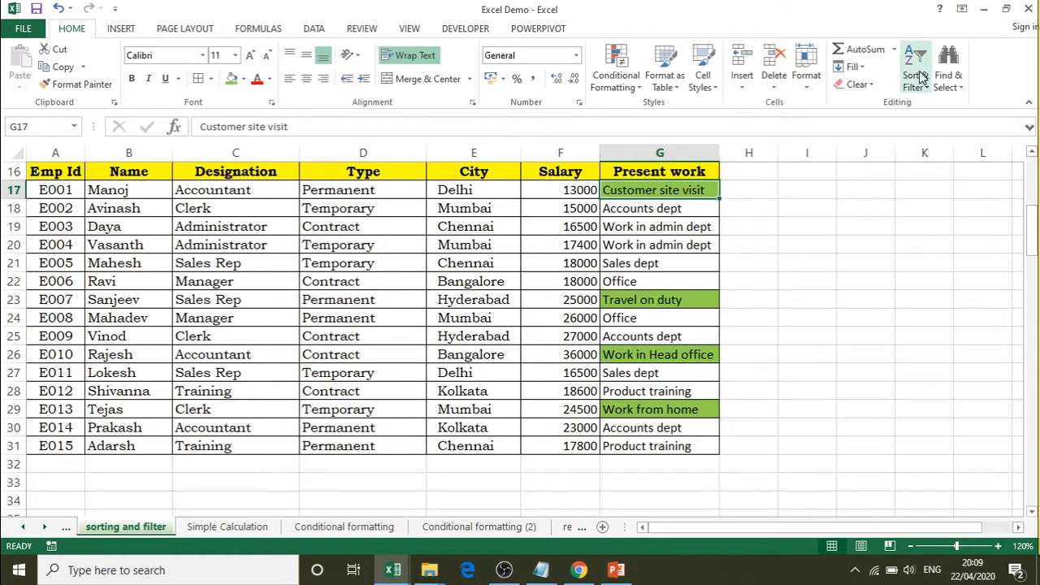
left_click(72, 177)
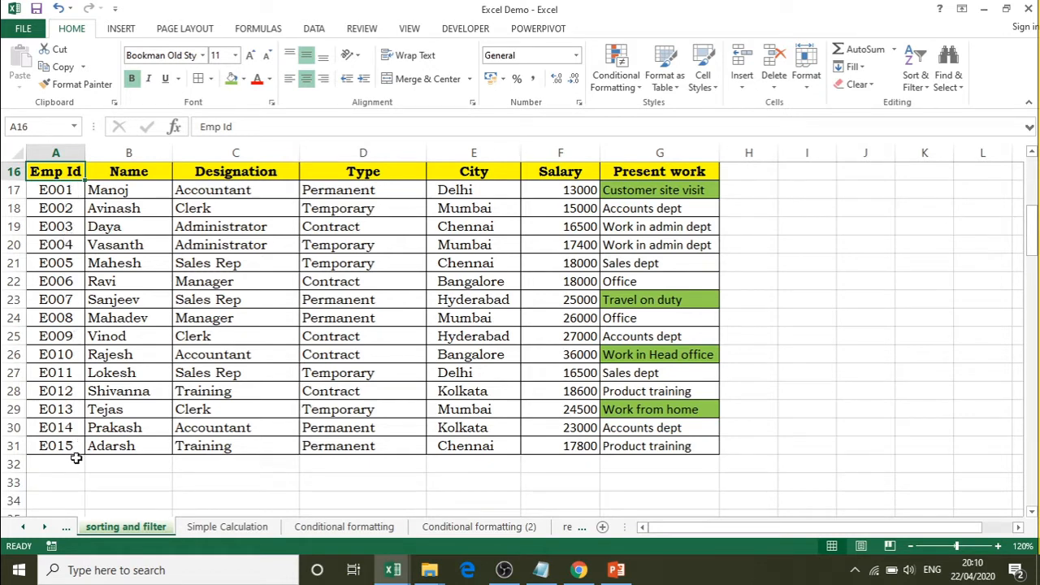
left_click(114, 192)
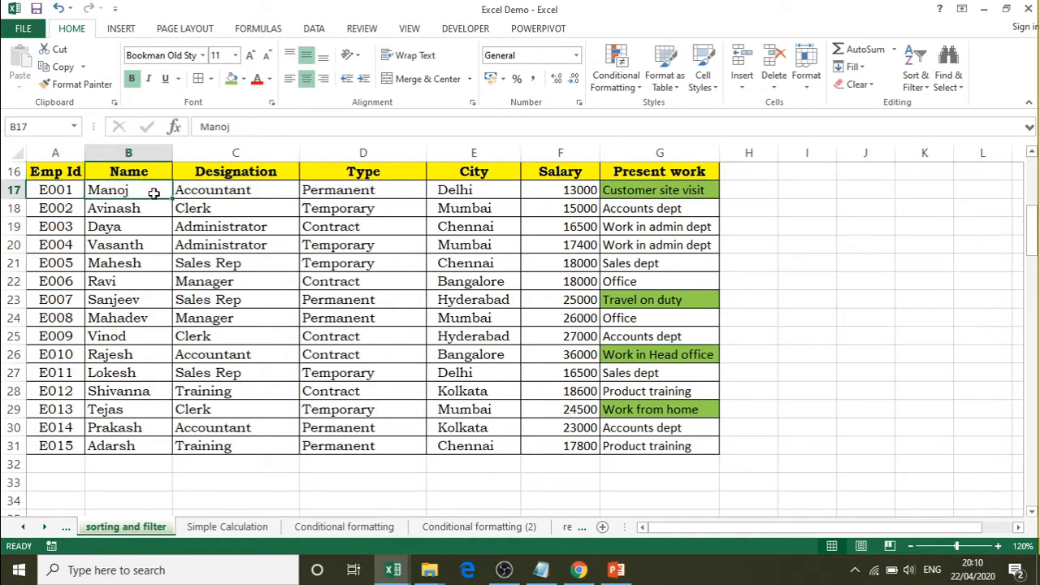
left_click(217, 192)
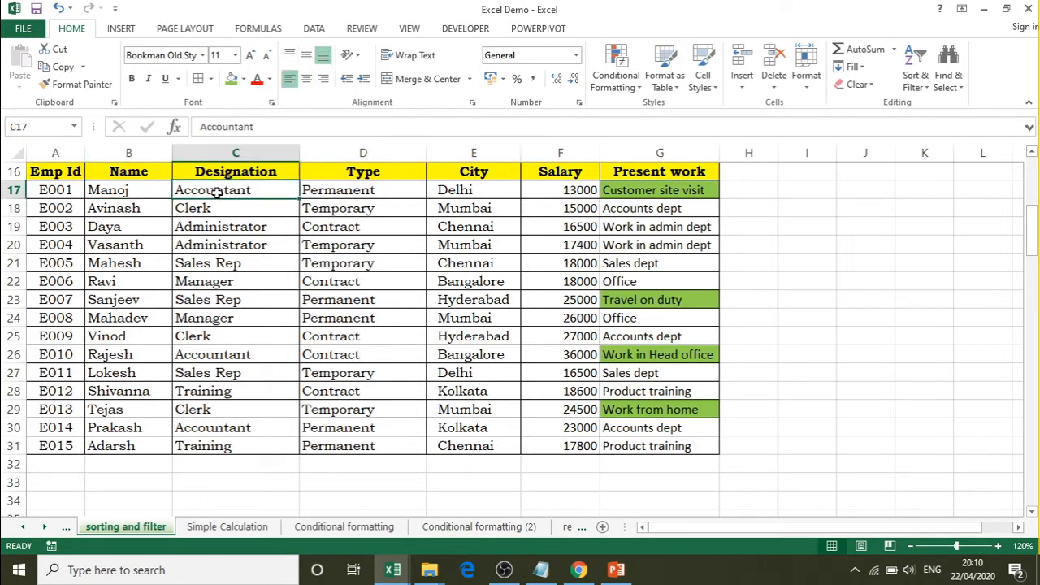
left_click(356, 192)
left_click(478, 190)
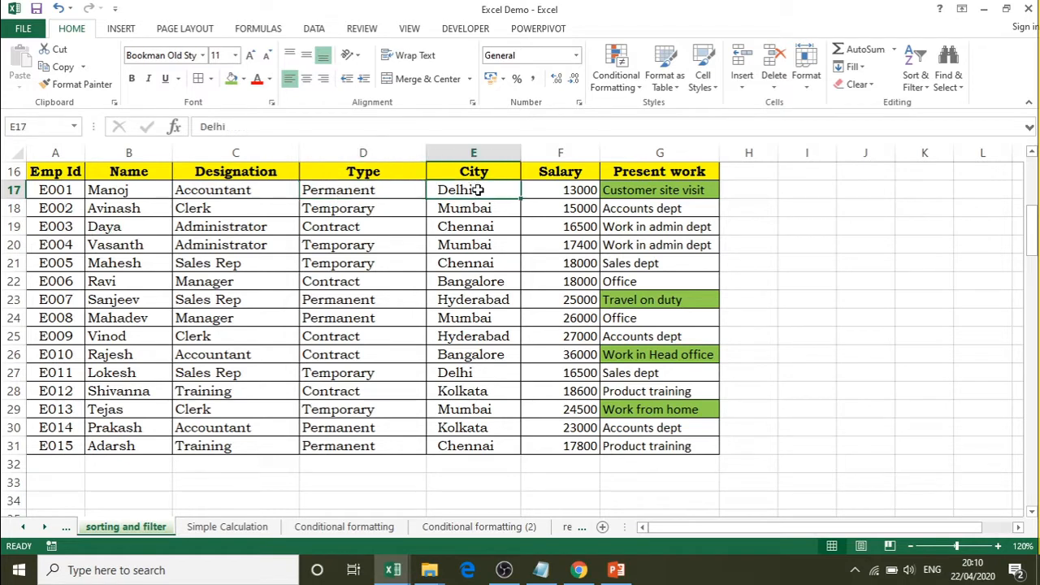
left_click(557, 186)
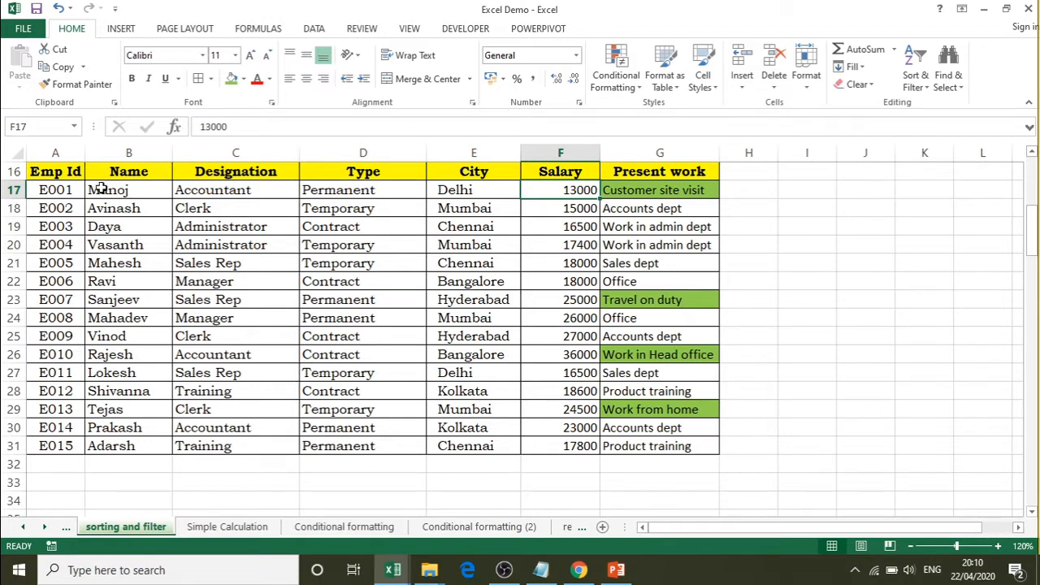
Sort the employee table by Emp Id from Z to A and highlight the first record across all columns
left_click(63, 188)
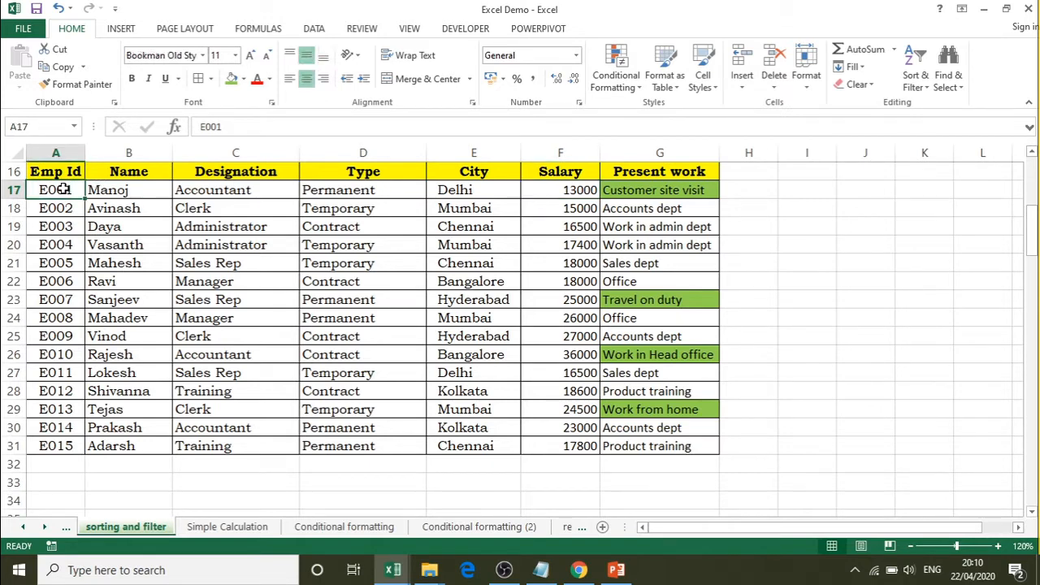
left_click(912, 81)
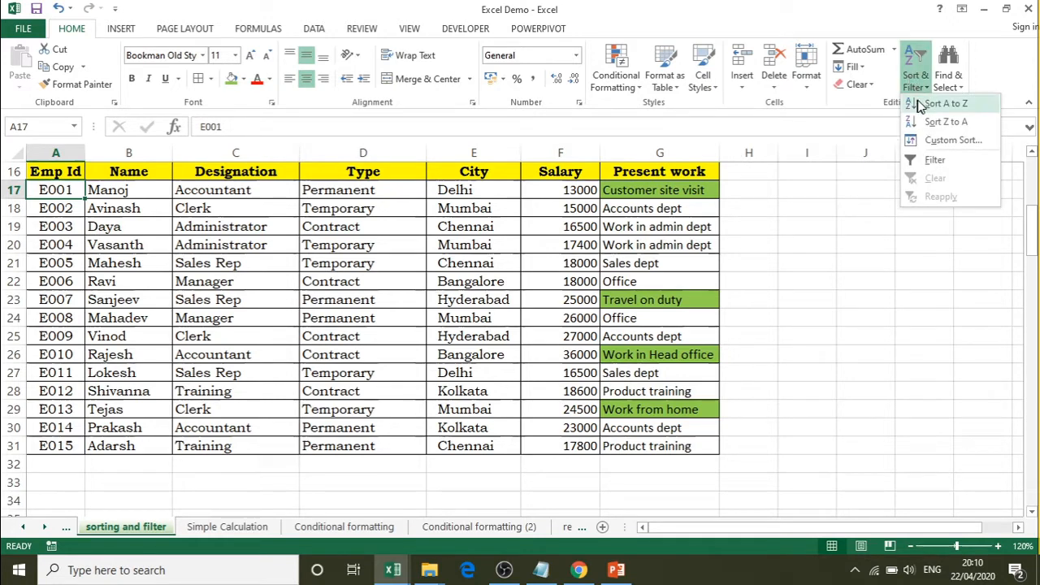
left_click(912, 81)
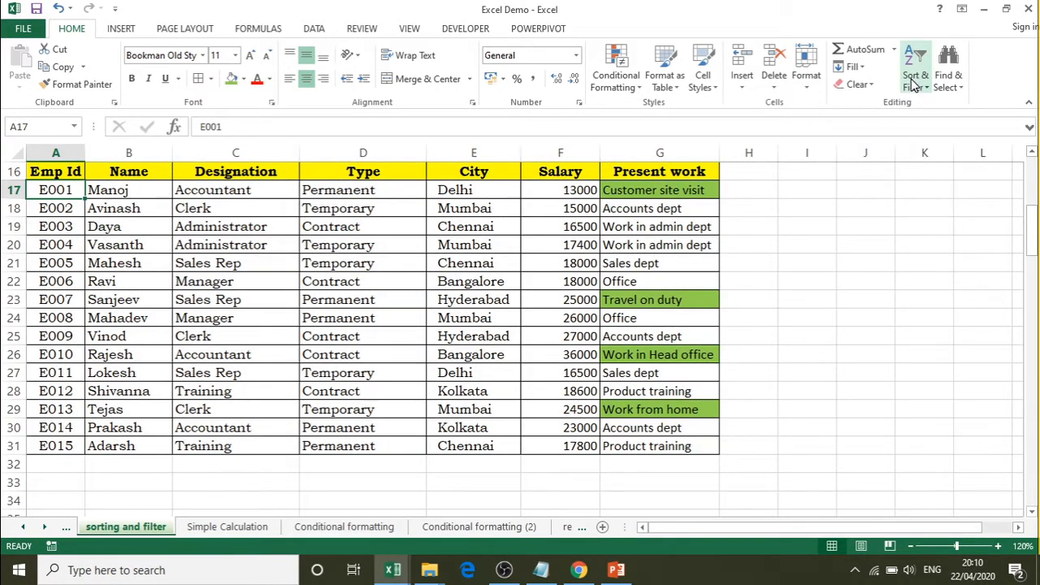
left_click(913, 81)
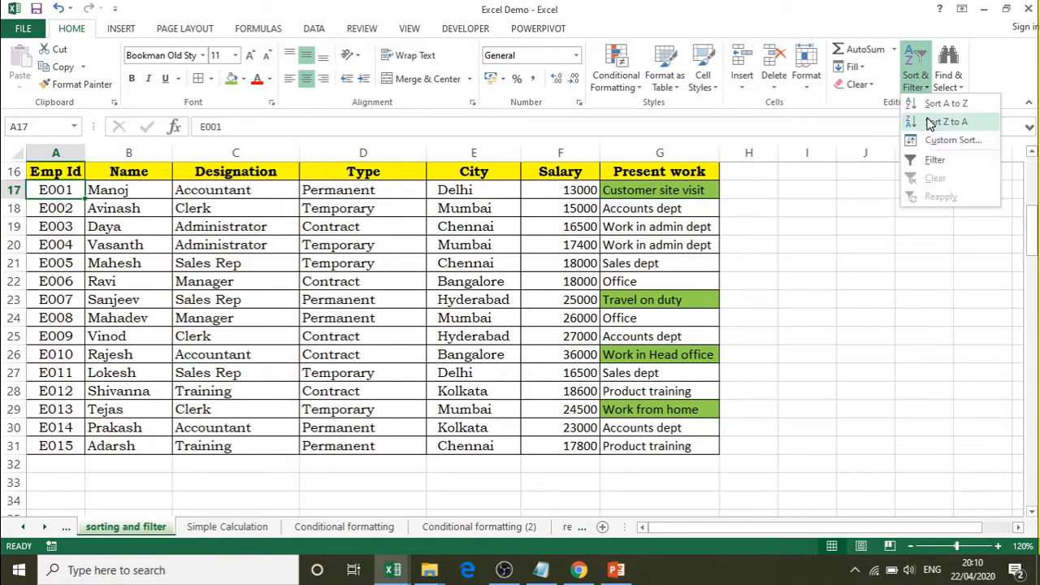
left_click(930, 122)
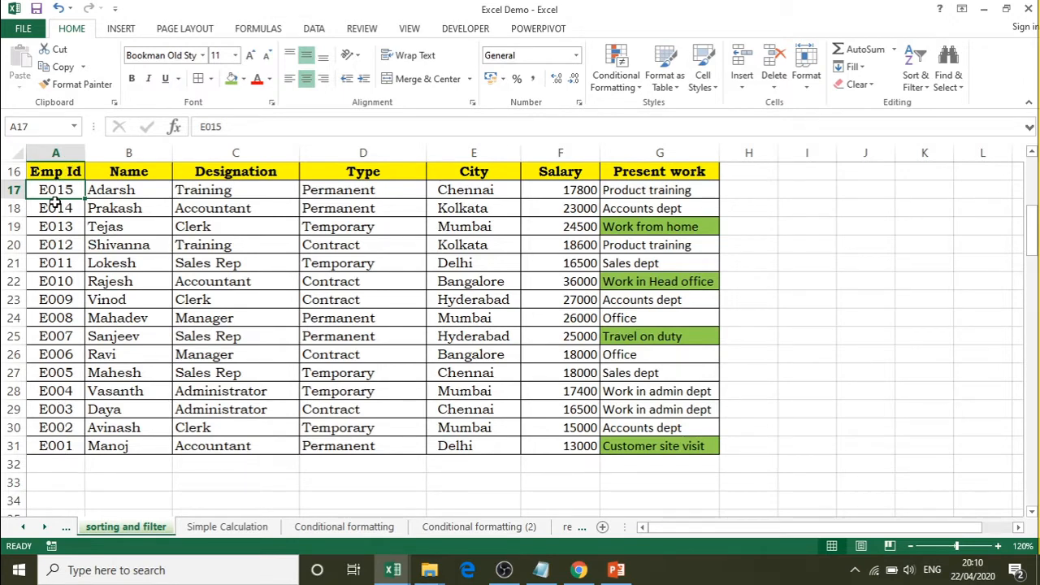
left_click_drag(56, 190, 626, 188)
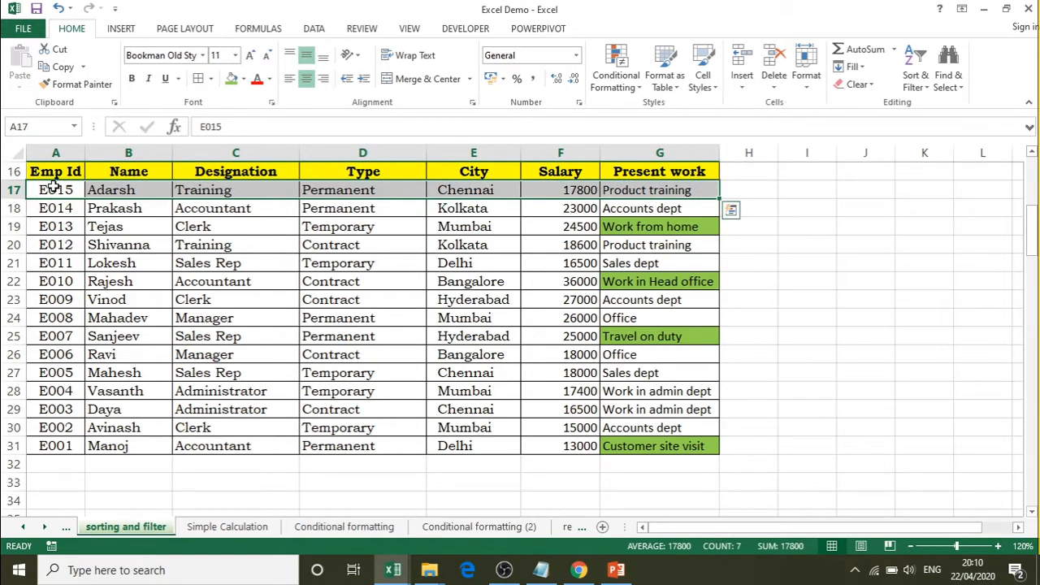
left_click_drag(53, 185, 659, 190)
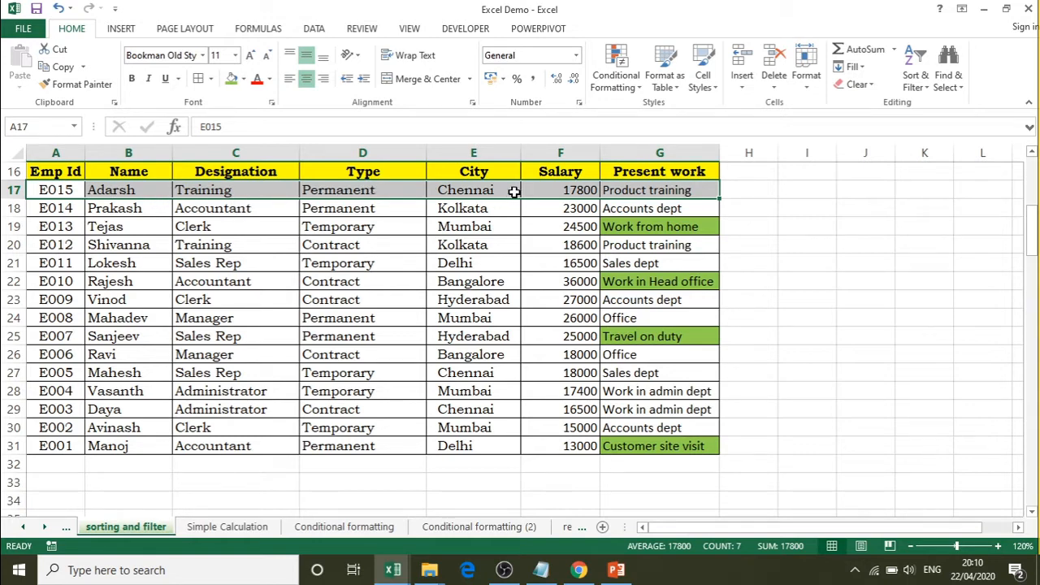
left_click(50, 190)
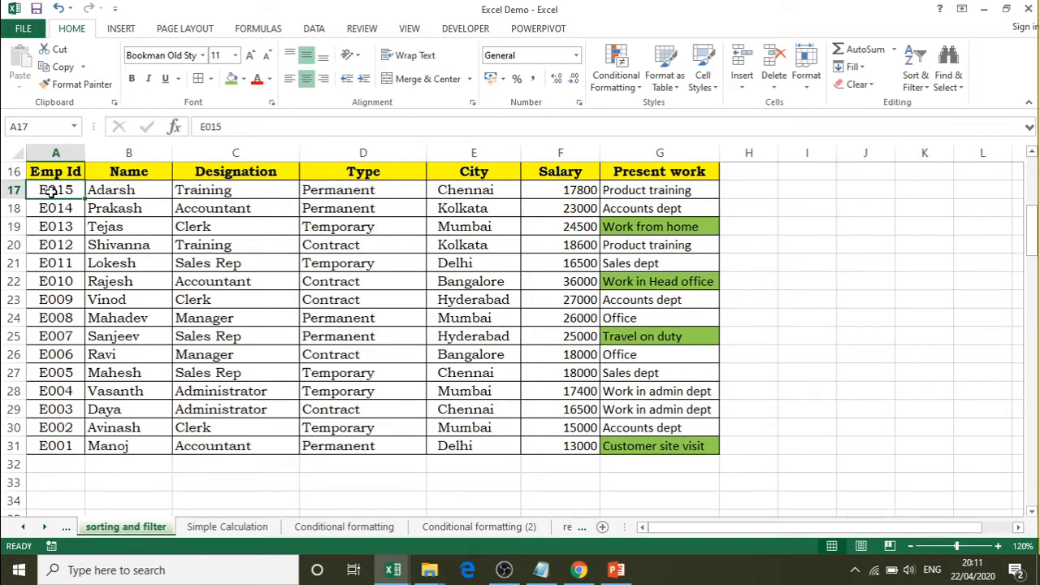
Sort the employee table by the Name column from A to Z
left_click(155, 189)
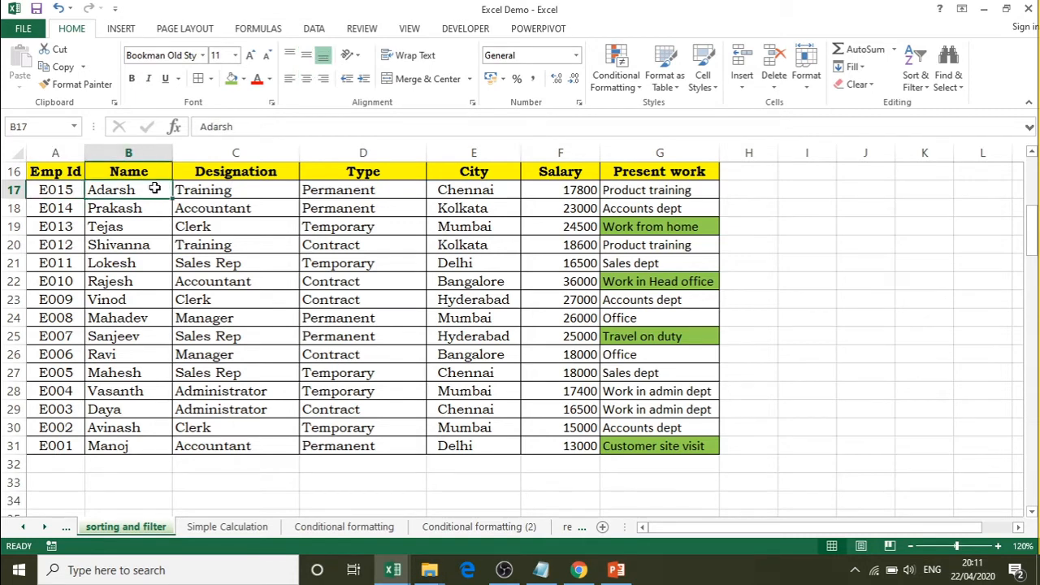
left_click(910, 83)
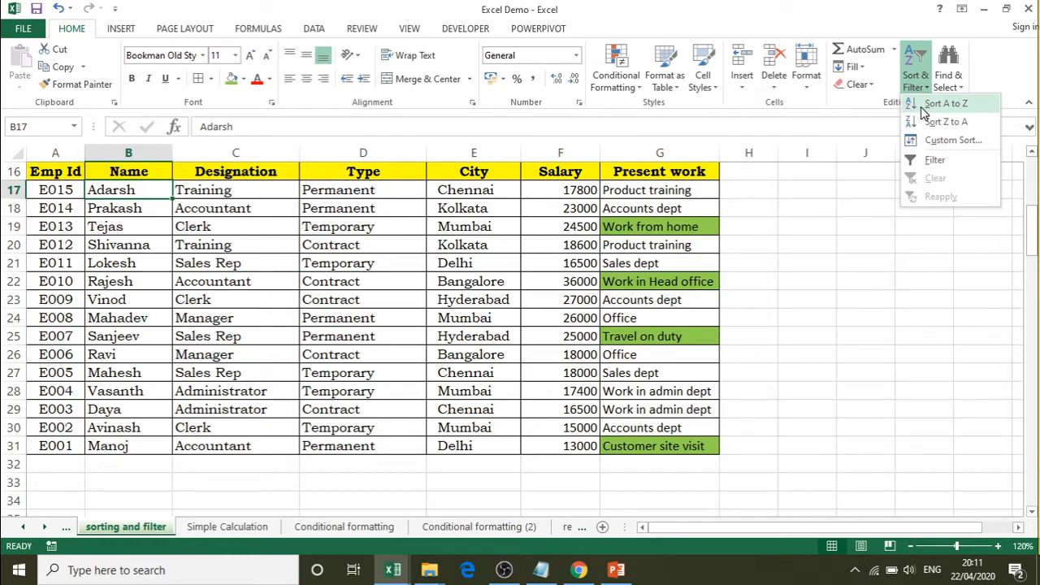
left_click(922, 107)
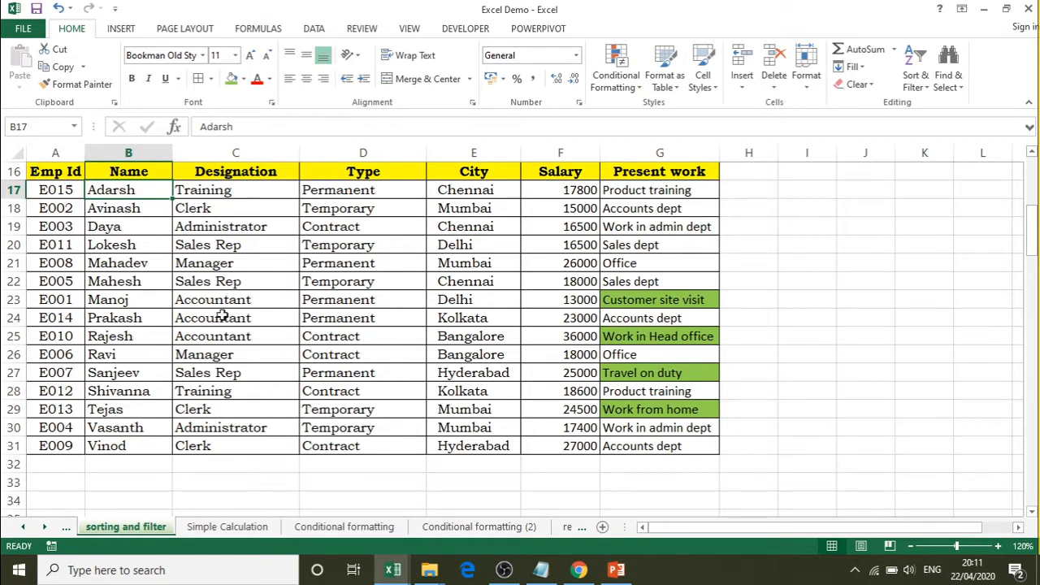
Sort the employee table by the City column from A to Z
left_click(468, 191)
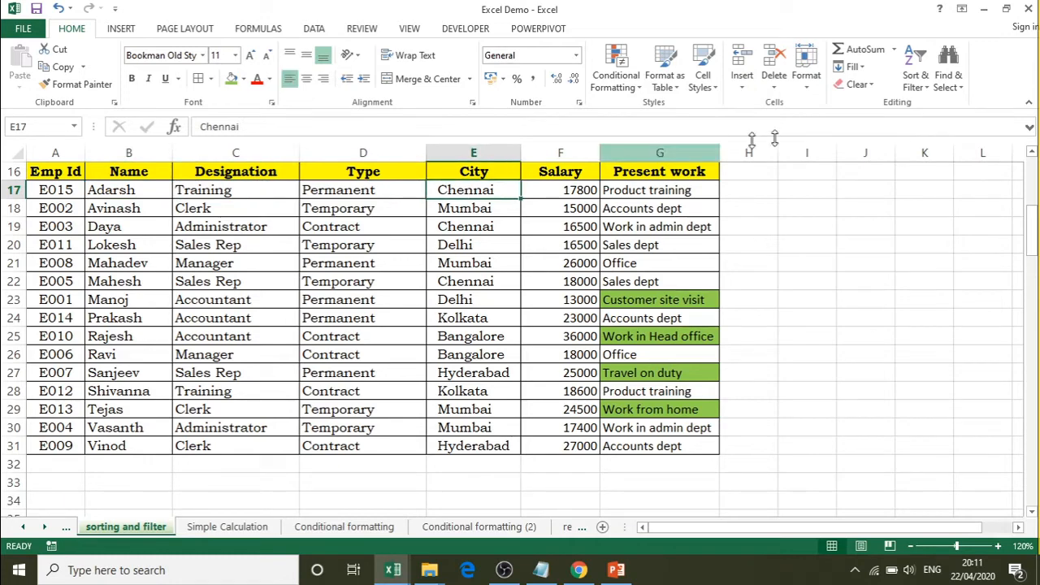
left_click(914, 74)
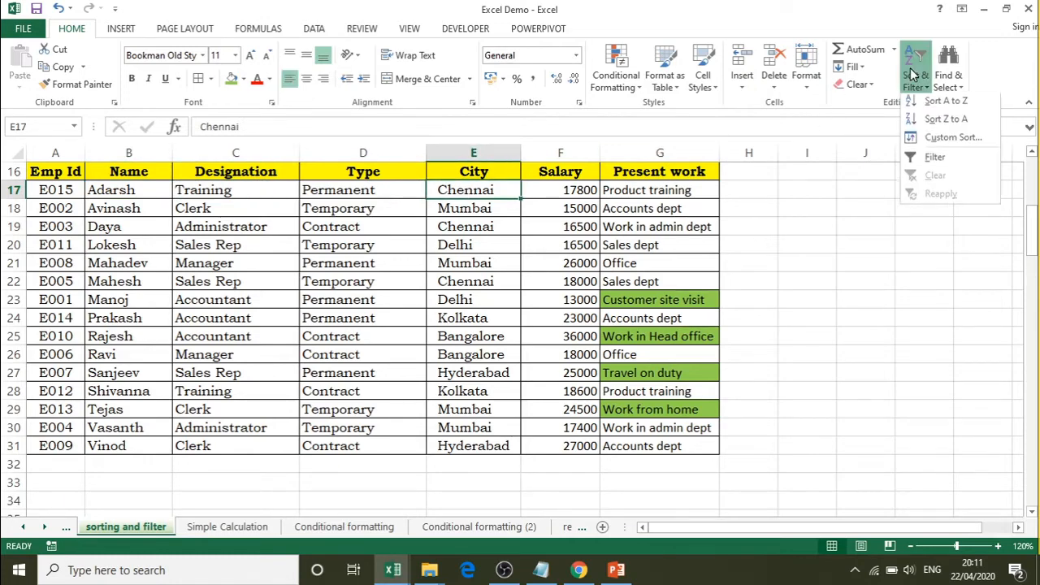
left_click(945, 104)
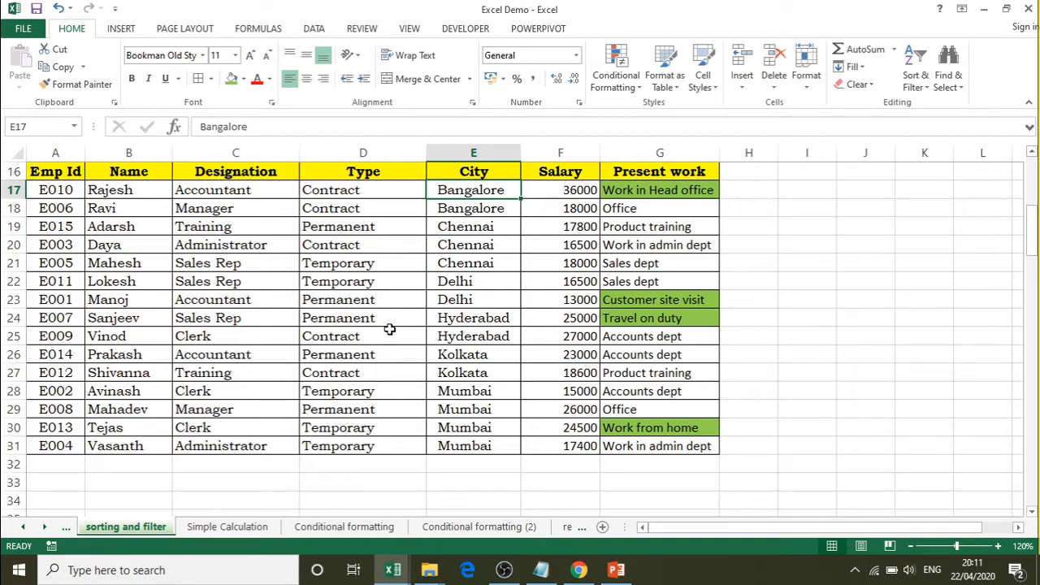
Open the custom sort settings for the employee table, starting from the Emp Id header cell
left_click(48, 172)
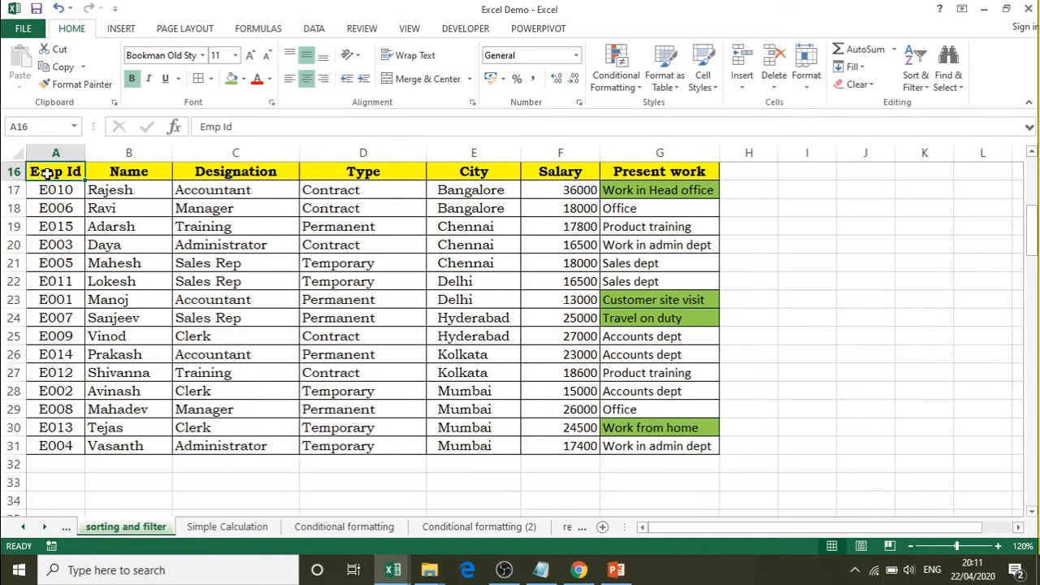
left_click(922, 91)
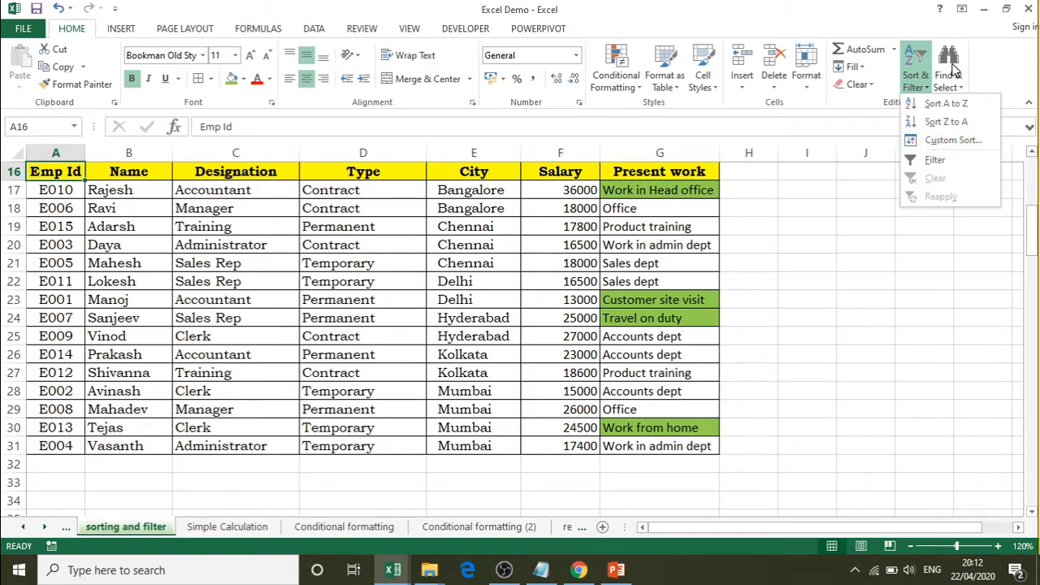
left_click(940, 142)
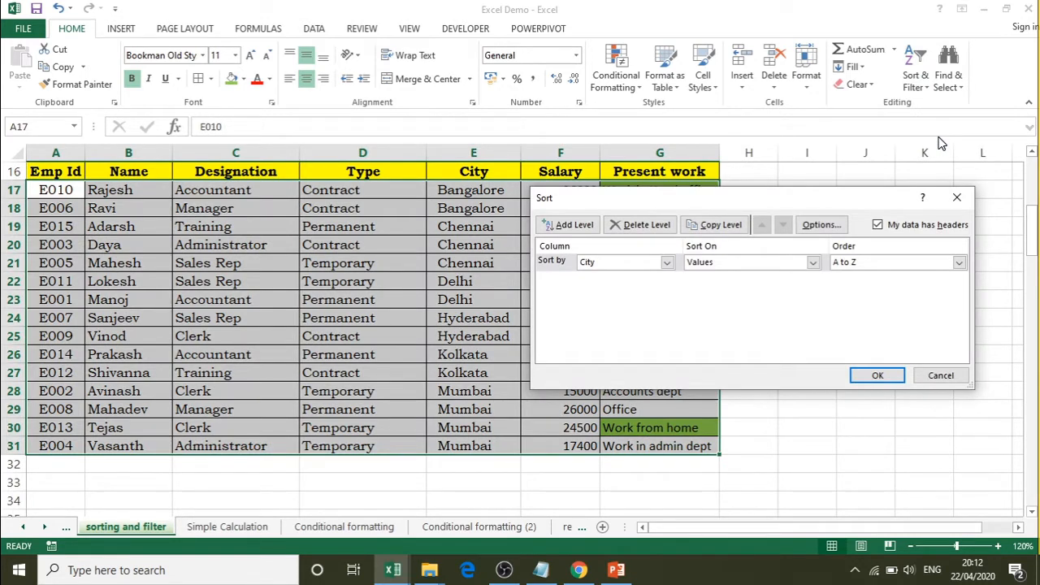
left_click_drag(731, 198, 510, 192)
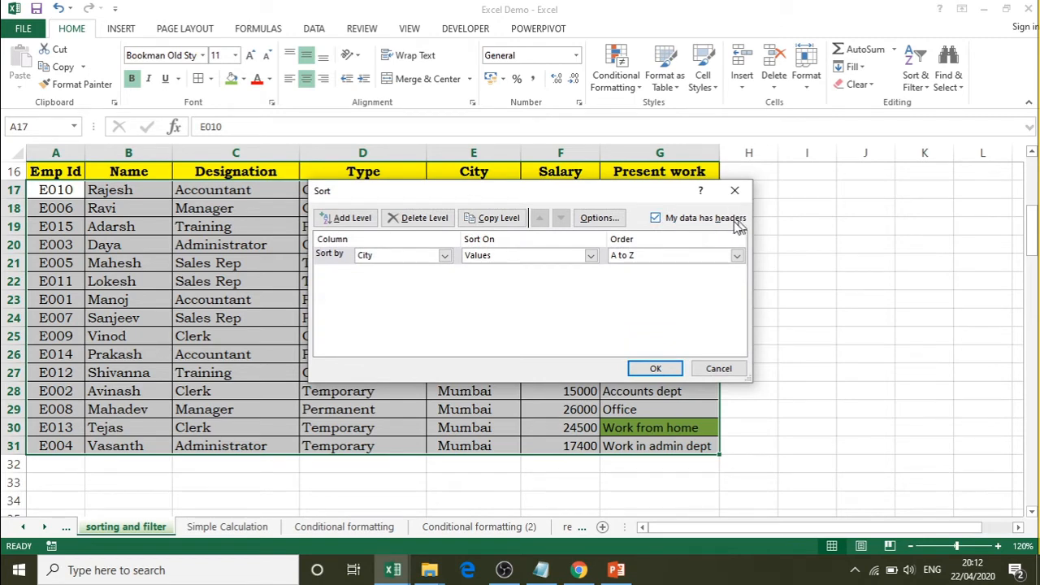
Compare the sort column choices with the data-has-headers option on and off, leaving the option on
left_click(656, 218)
left_click(655, 218)
left_click(445, 255)
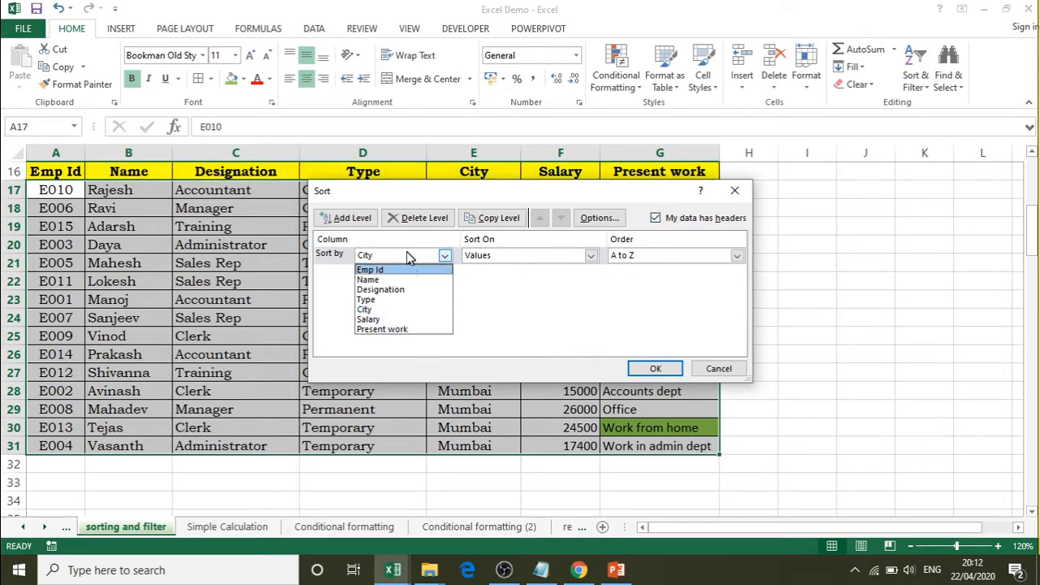
left_click(446, 257)
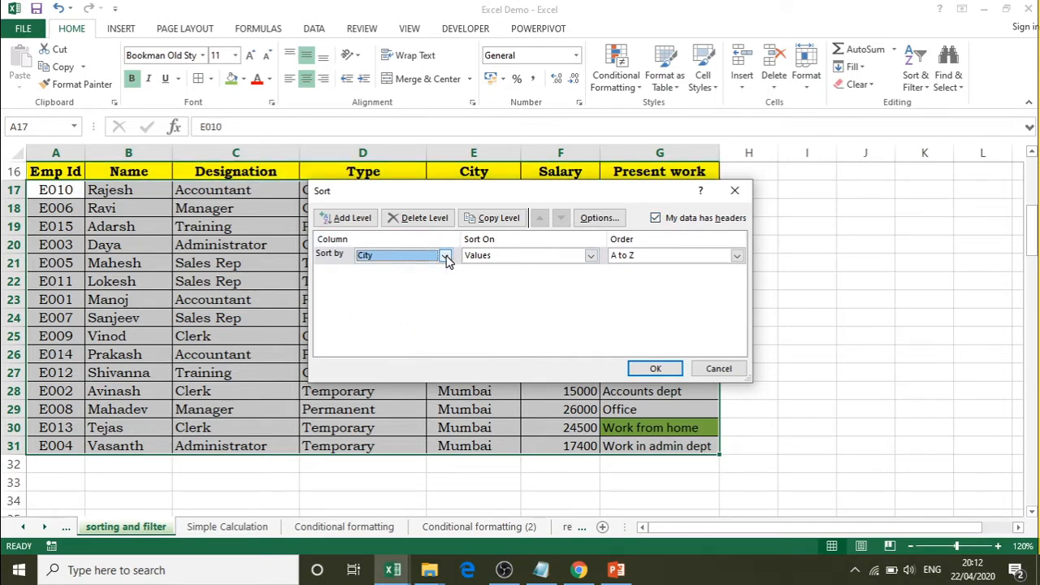
left_click(711, 224)
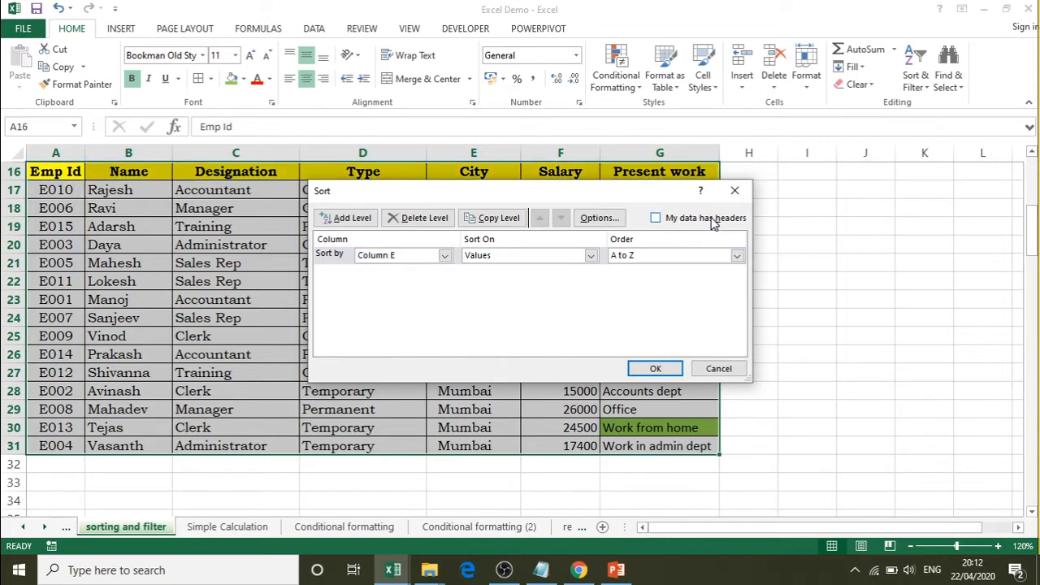
left_click(445, 257)
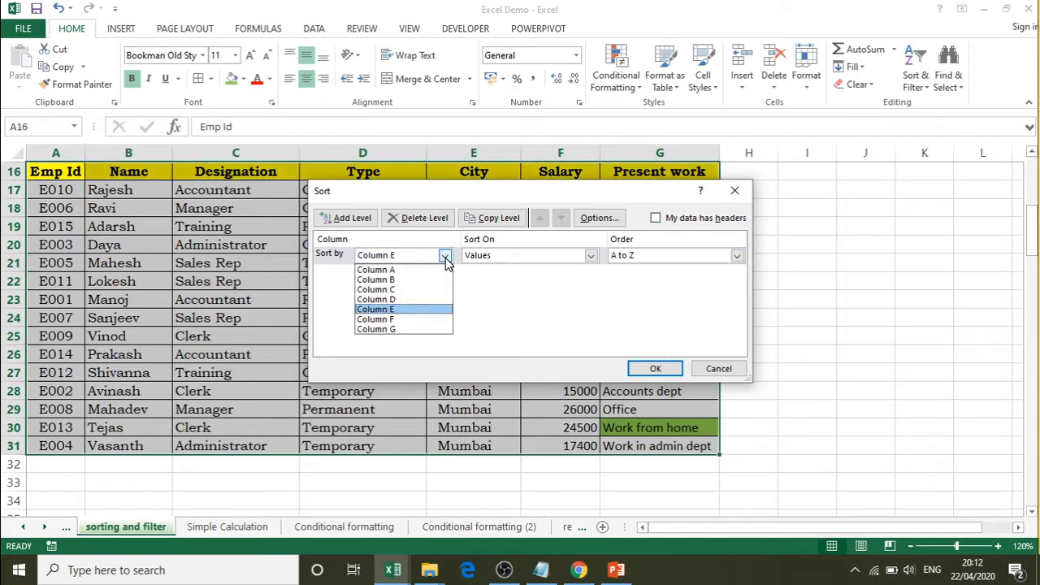
left_click(445, 258)
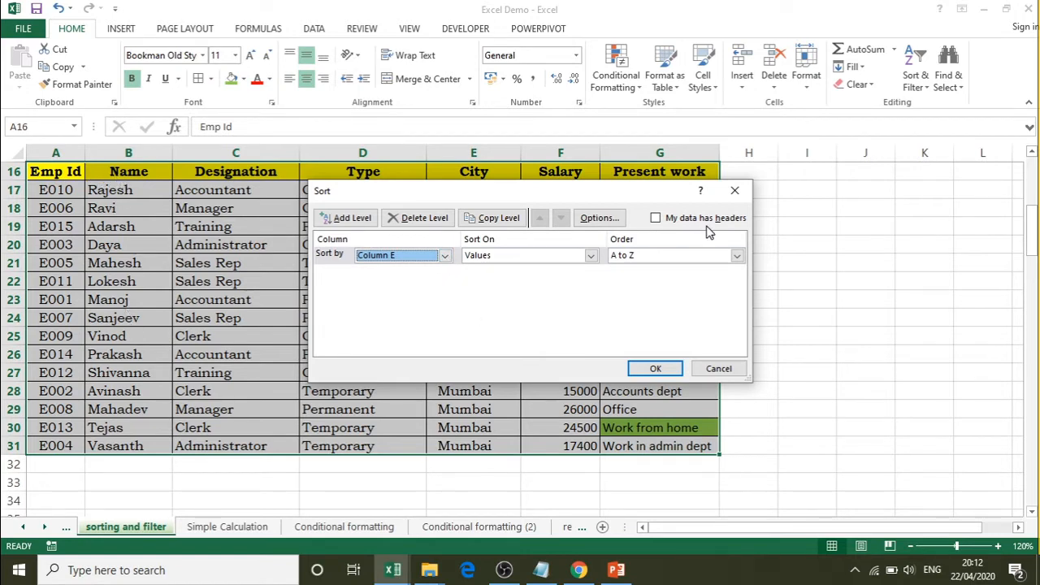
left_click(671, 221)
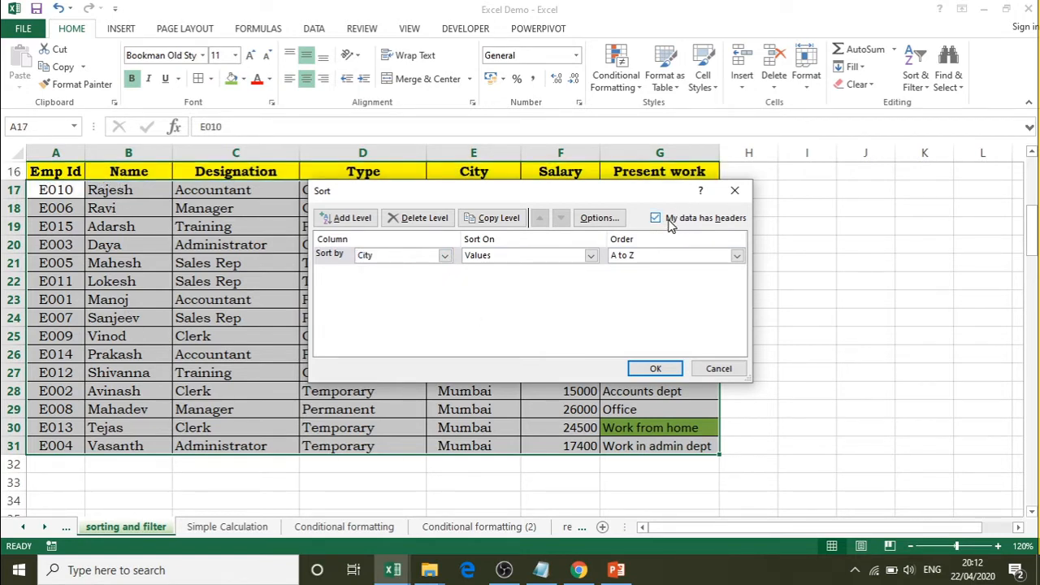
Sort the employee table by the Emp Id column's values from A to Z
left_click(445, 257)
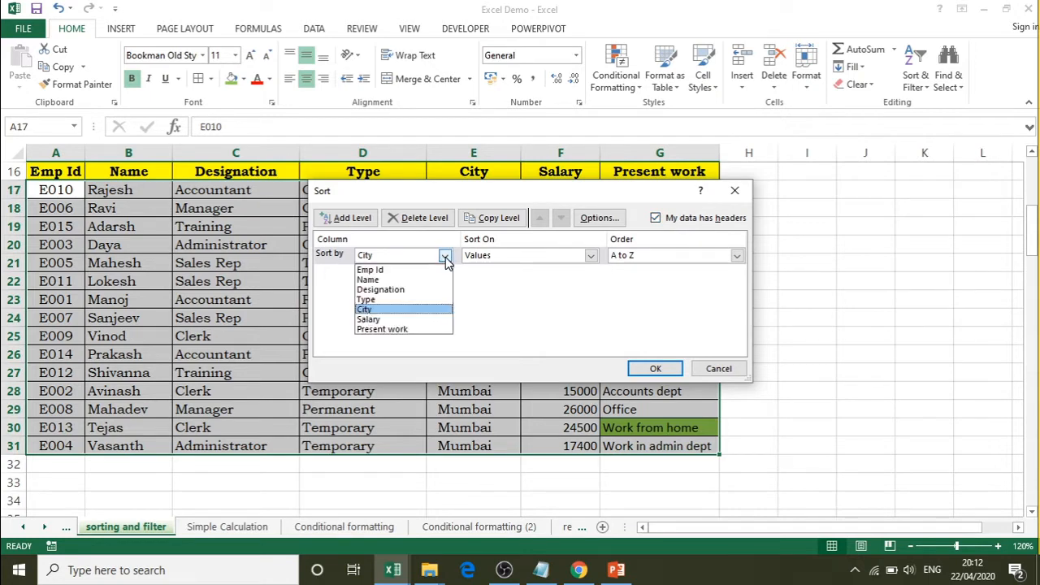
left_click(397, 270)
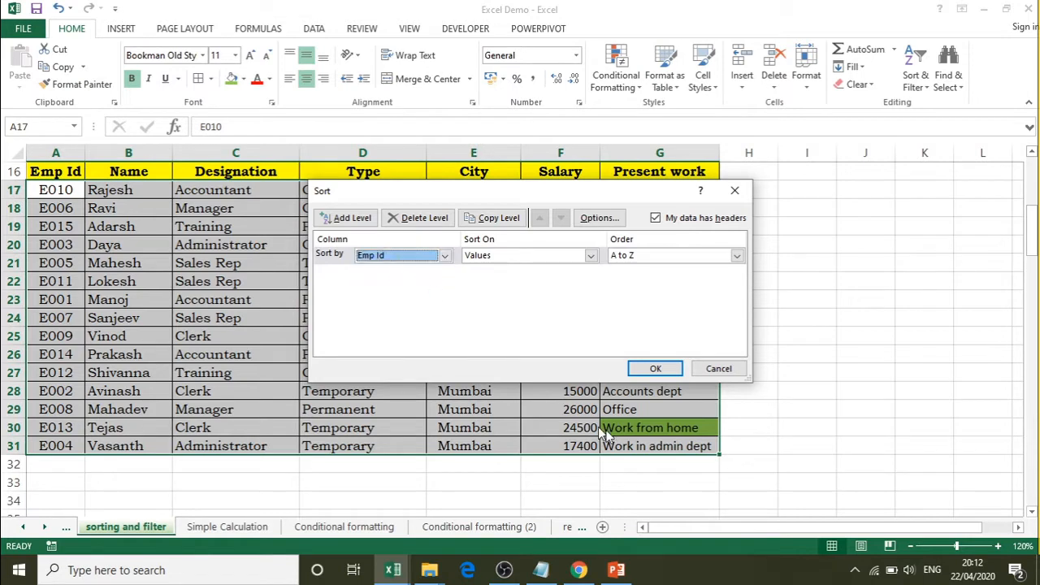
left_click(656, 369)
Custom sort the employee table by Type and then by City, both on values from A to Z
left_click(41, 175)
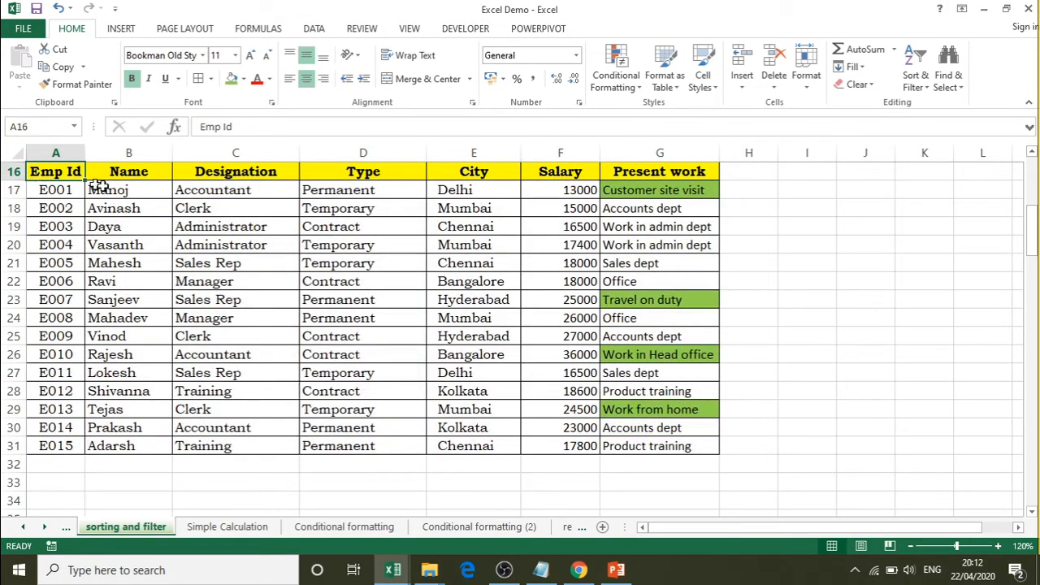
left_click(922, 89)
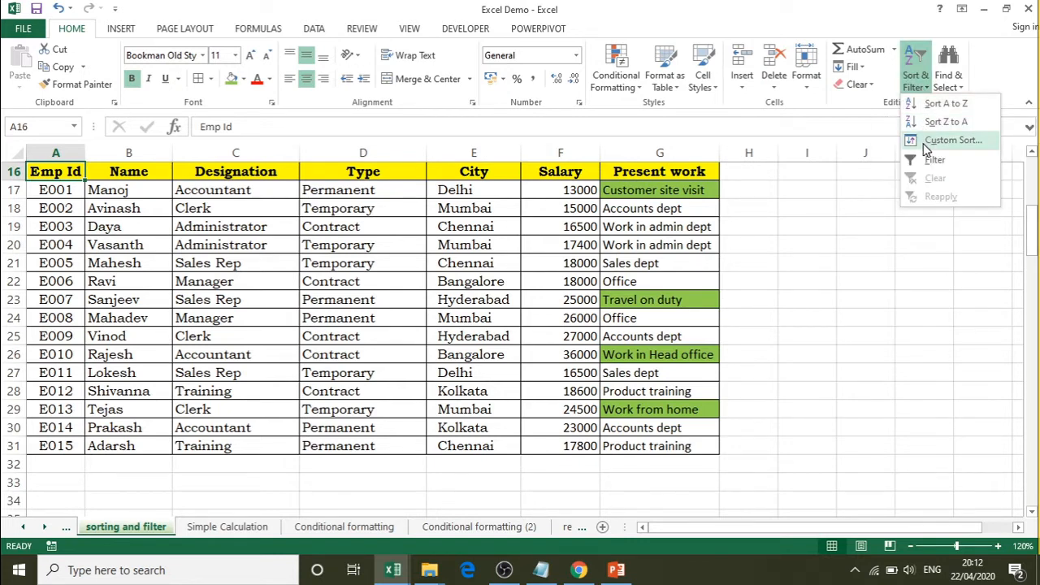
left_click(926, 141)
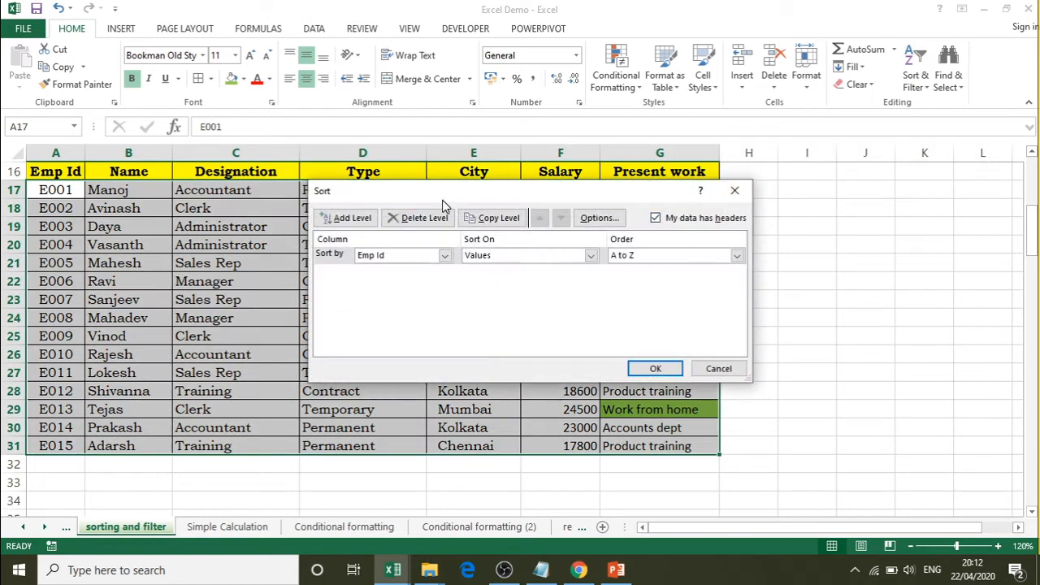
left_click_drag(445, 200, 510, 219)
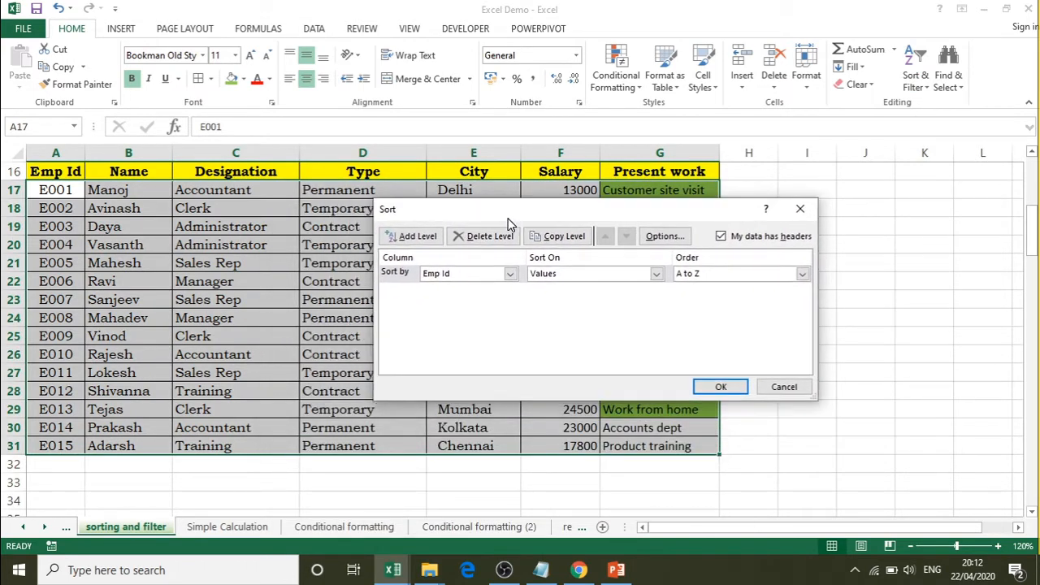
left_click(510, 274)
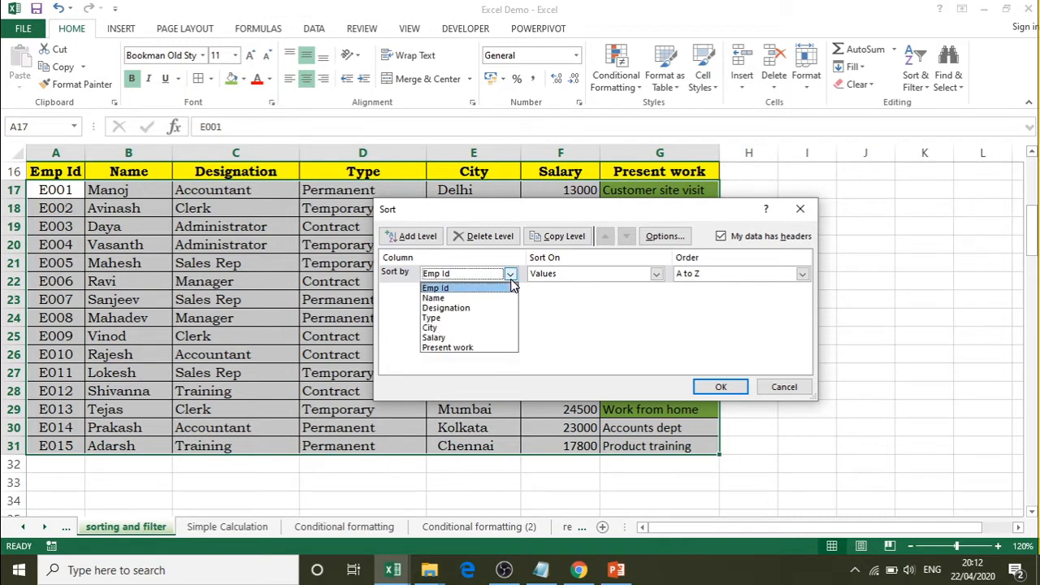
left_click(480, 317)
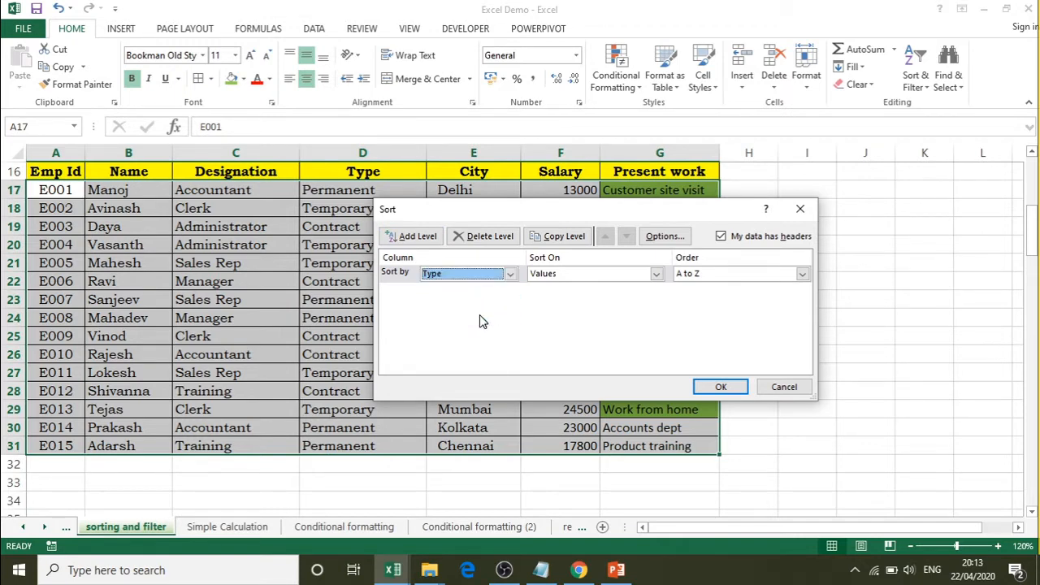
left_click(422, 243)
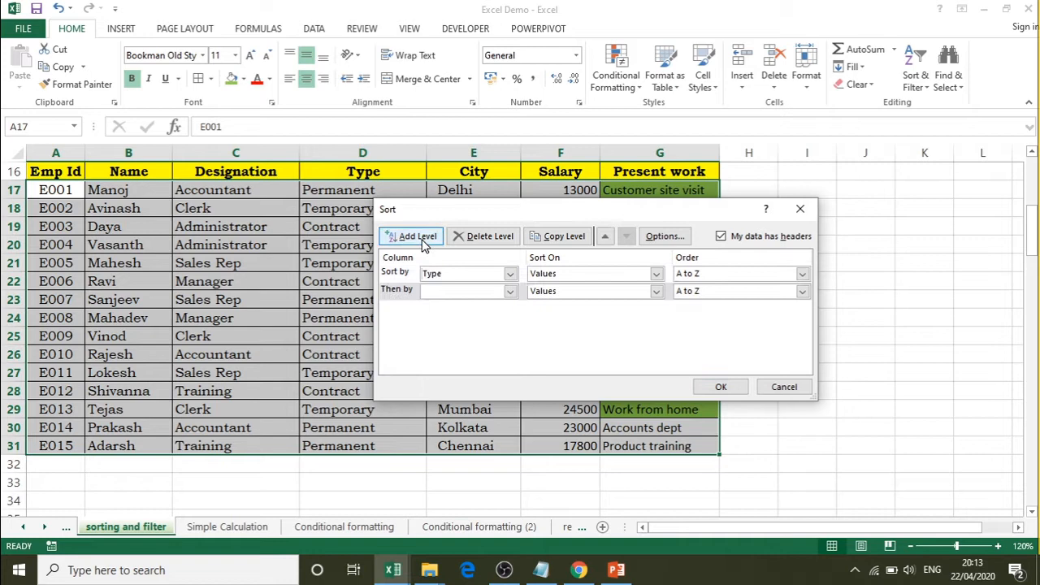
left_click(511, 292)
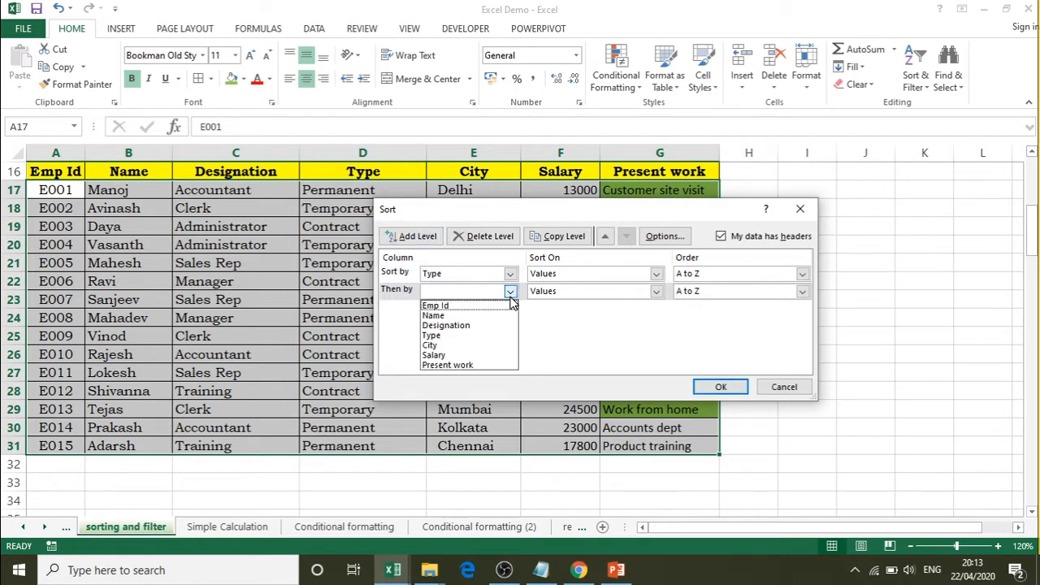
left_click(493, 345)
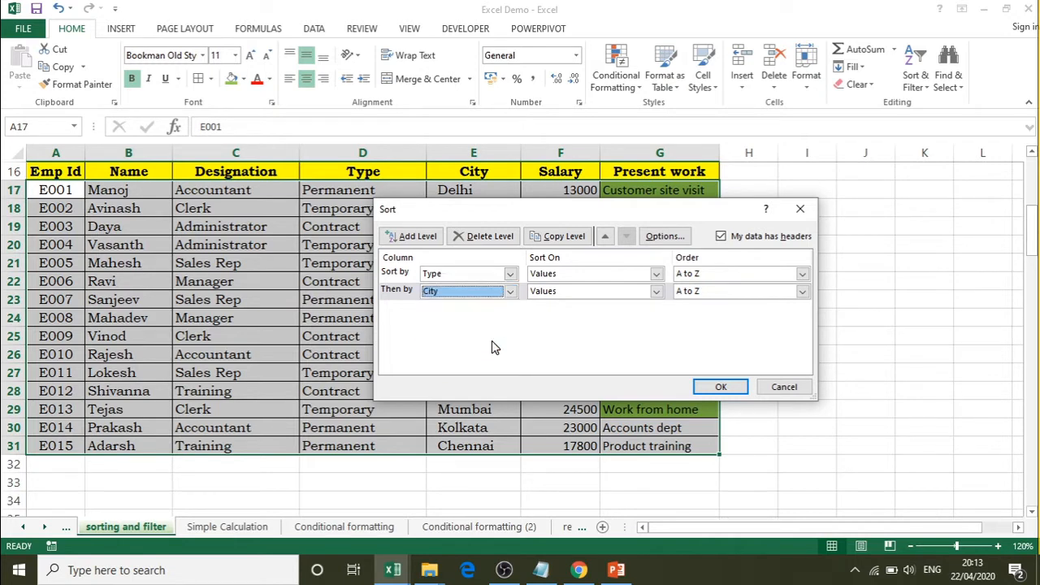
left_click(720, 387)
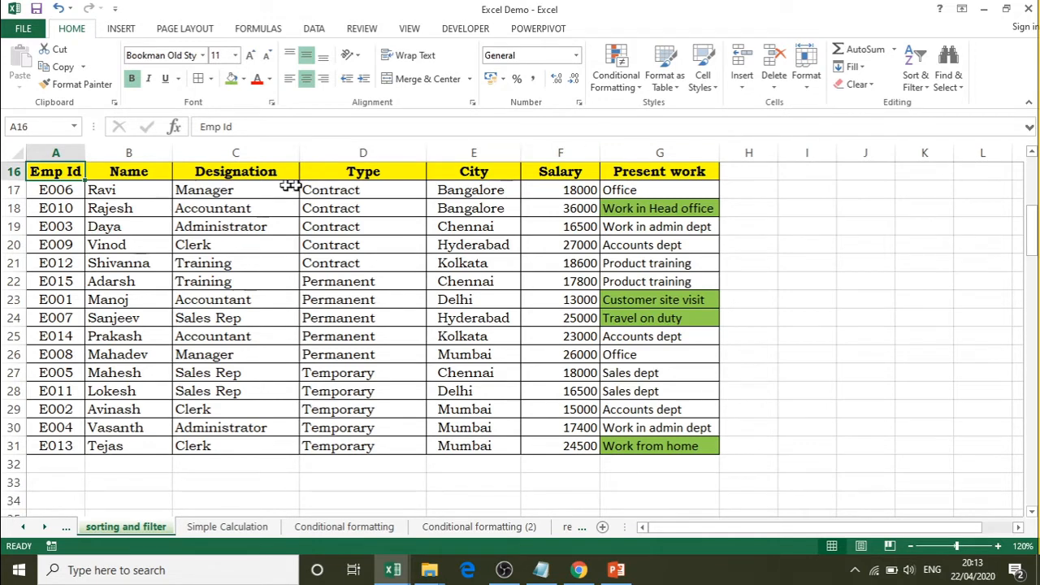
left_click(362, 173)
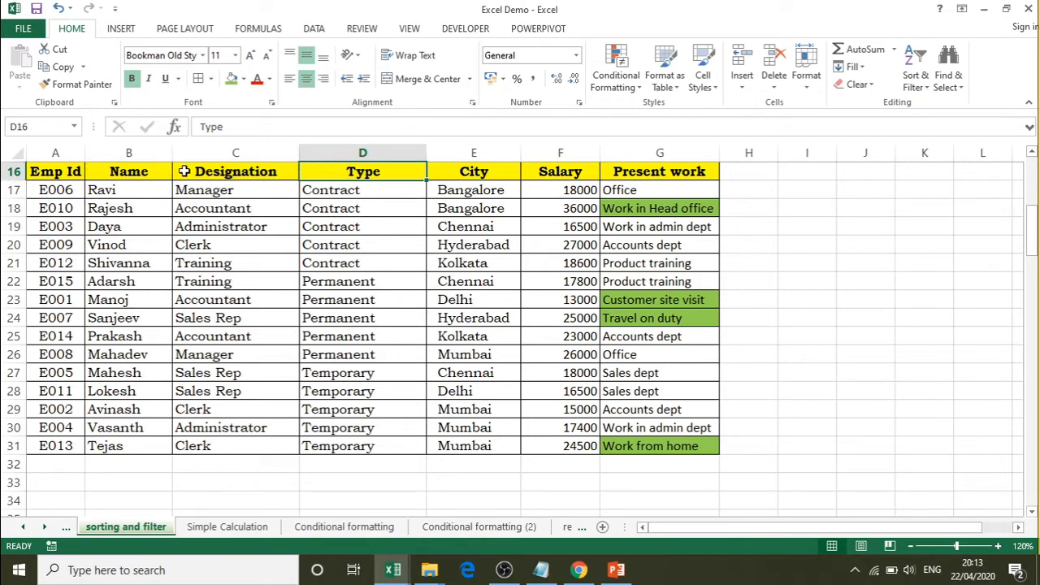
left_click(143, 172)
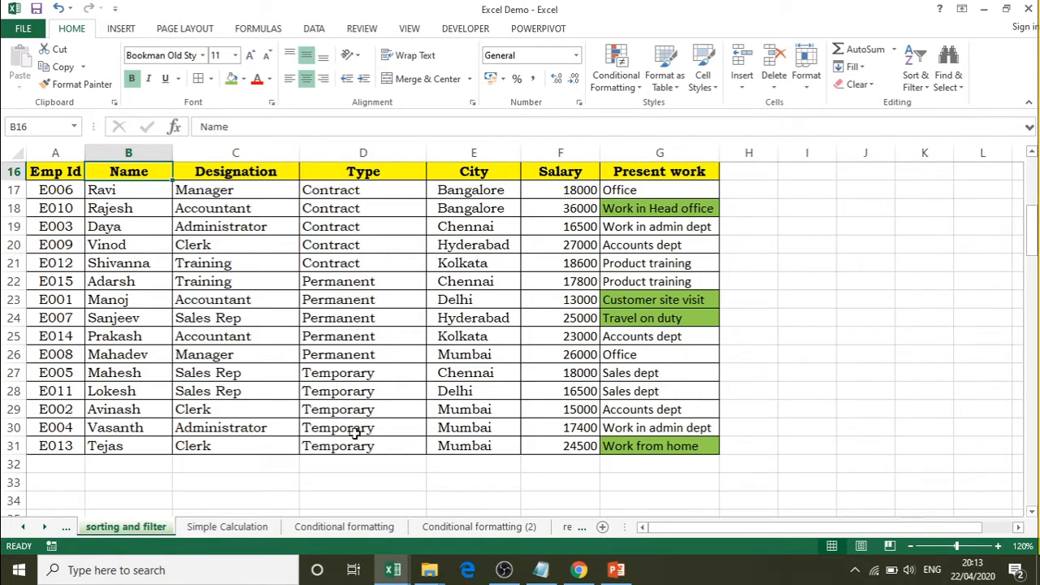
Enter the desired type order as per, cont and temp in cells J18 to J20
left_click(857, 212)
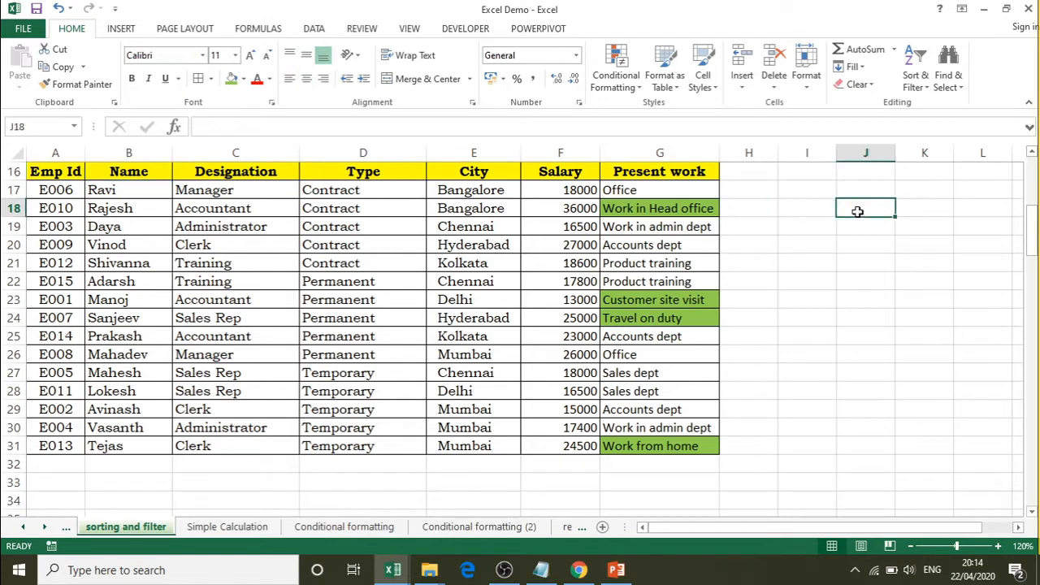
type("pe")
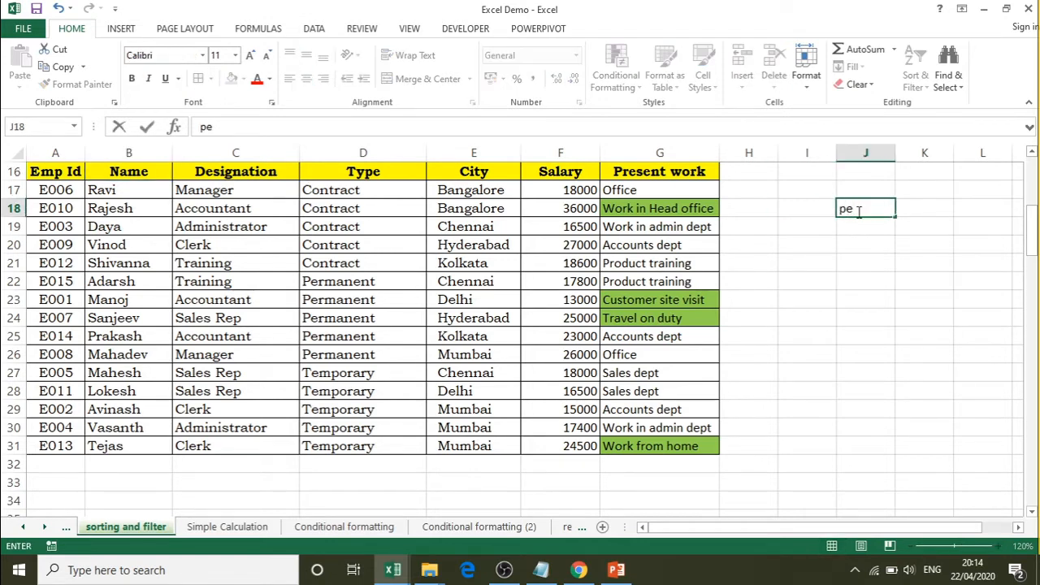
type("r")
key("Return")
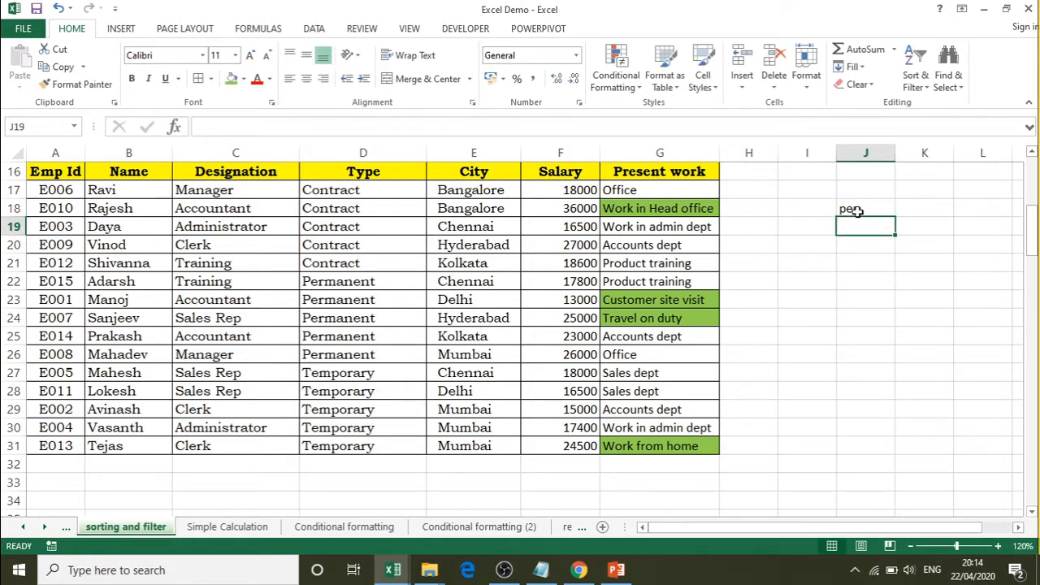
type("cont")
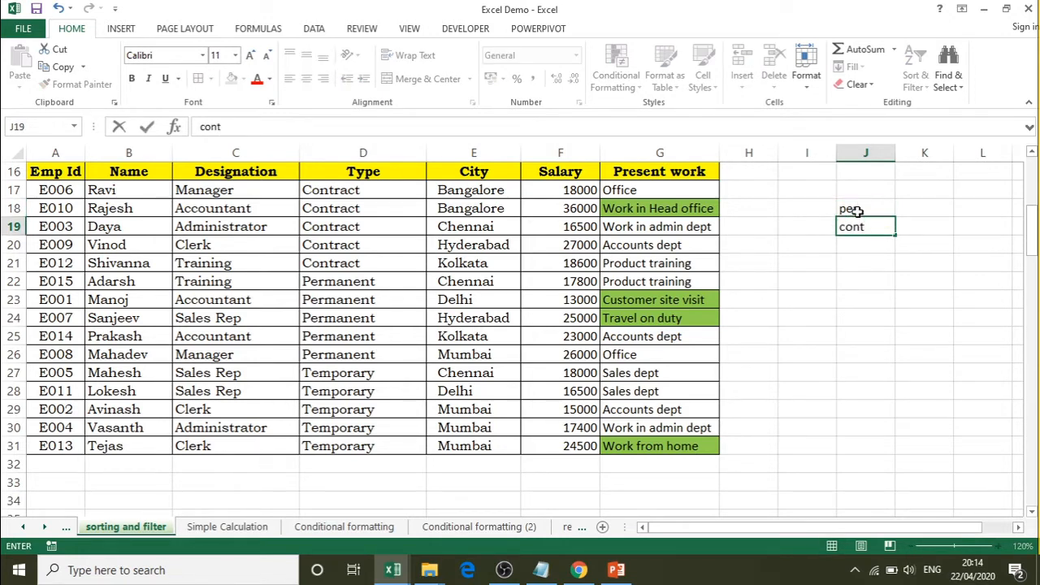
key("Return")
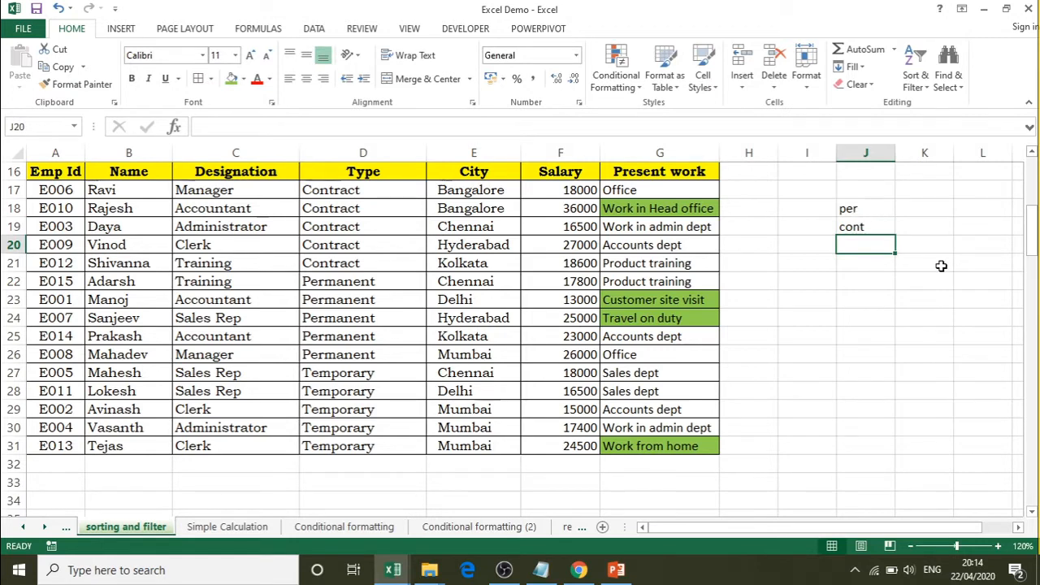
type("temp")
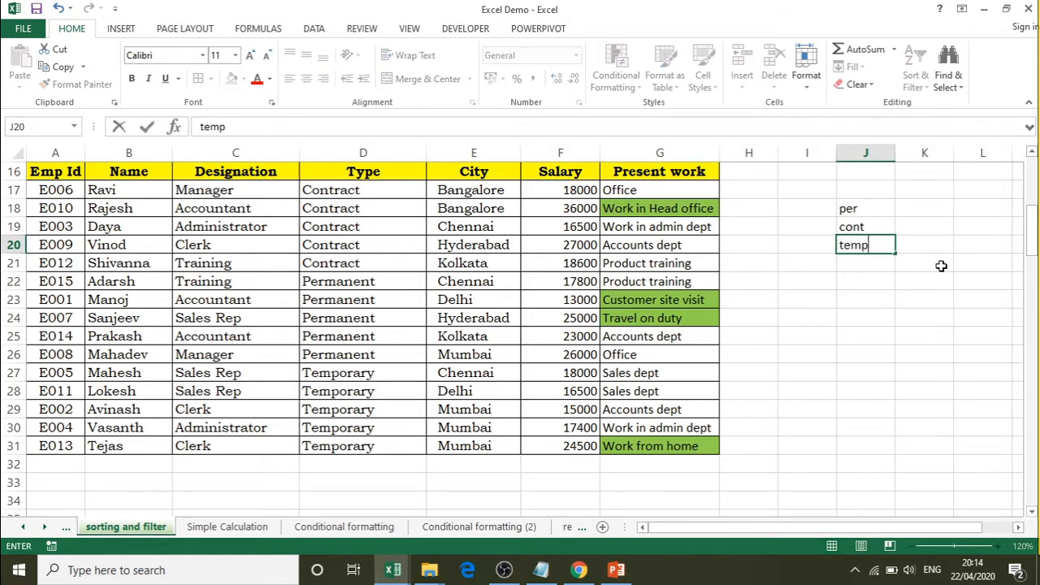
key("Return")
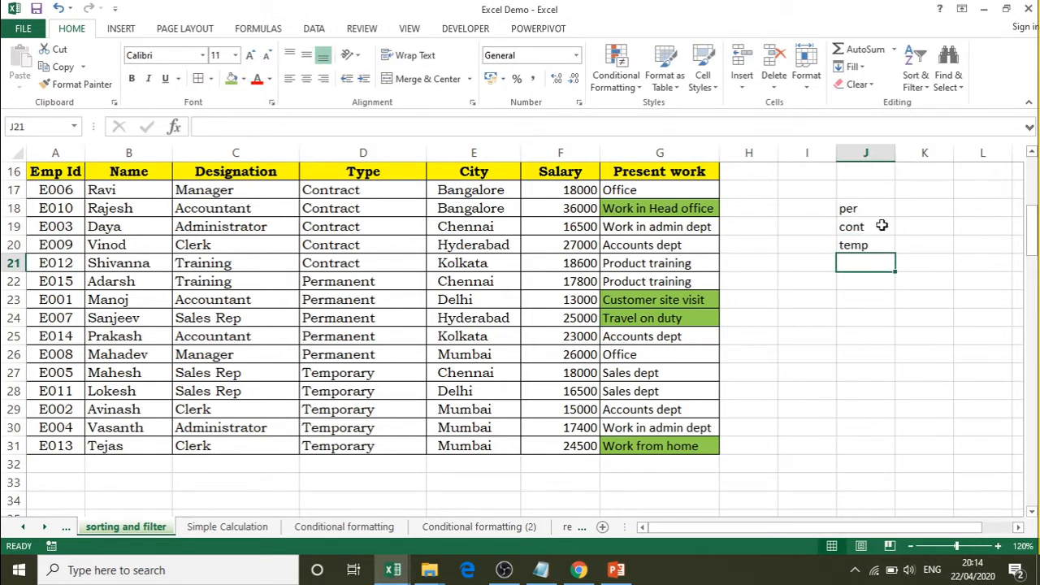
left_click_drag(865, 211, 869, 241)
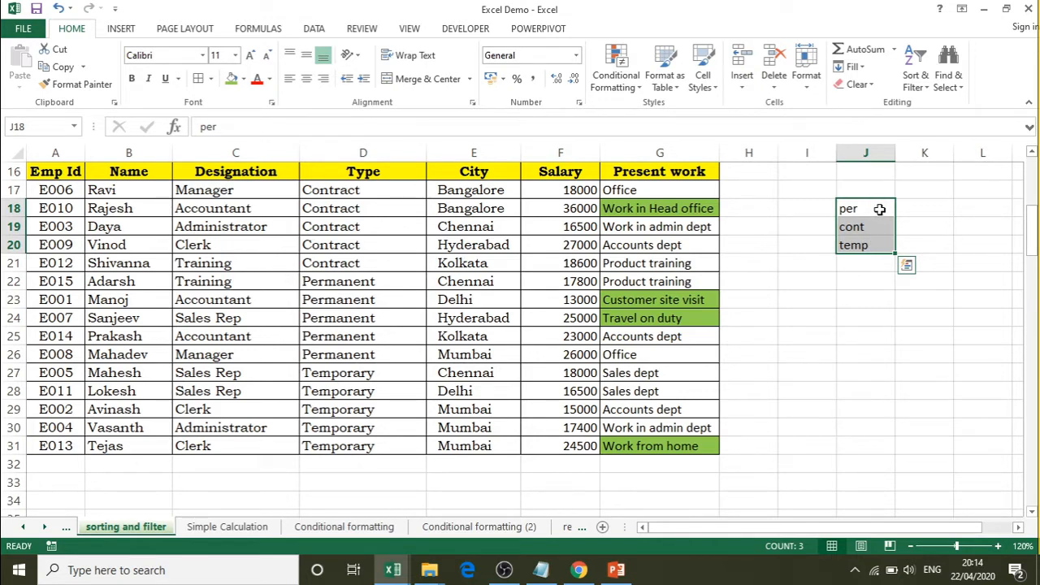
left_click_drag(879, 209, 875, 249)
left_click(839, 319)
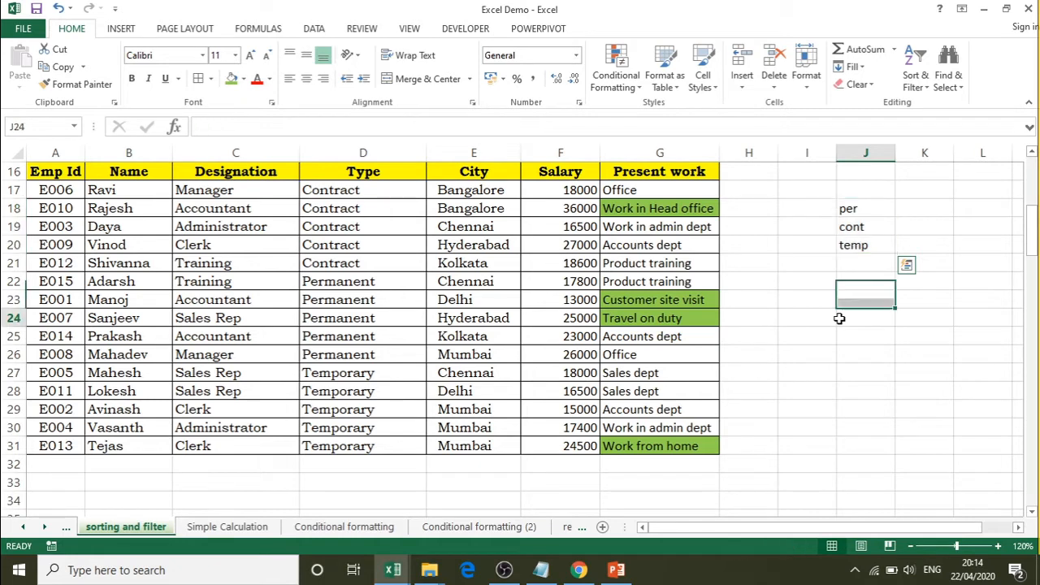
Open the custom sort settings for the employee table and delete both the Type and City sort levels
left_click(69, 172)
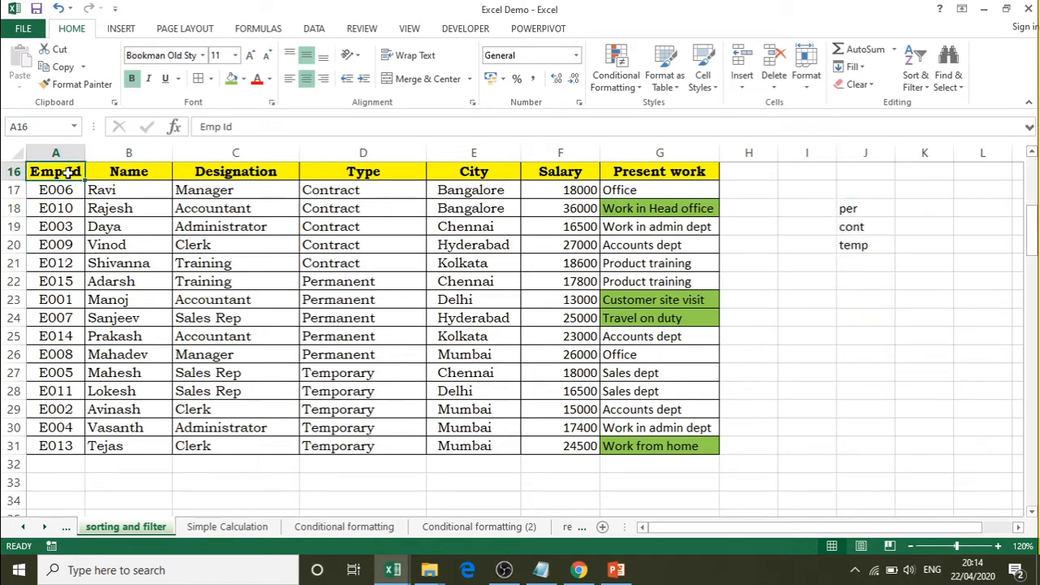
left_click(916, 82)
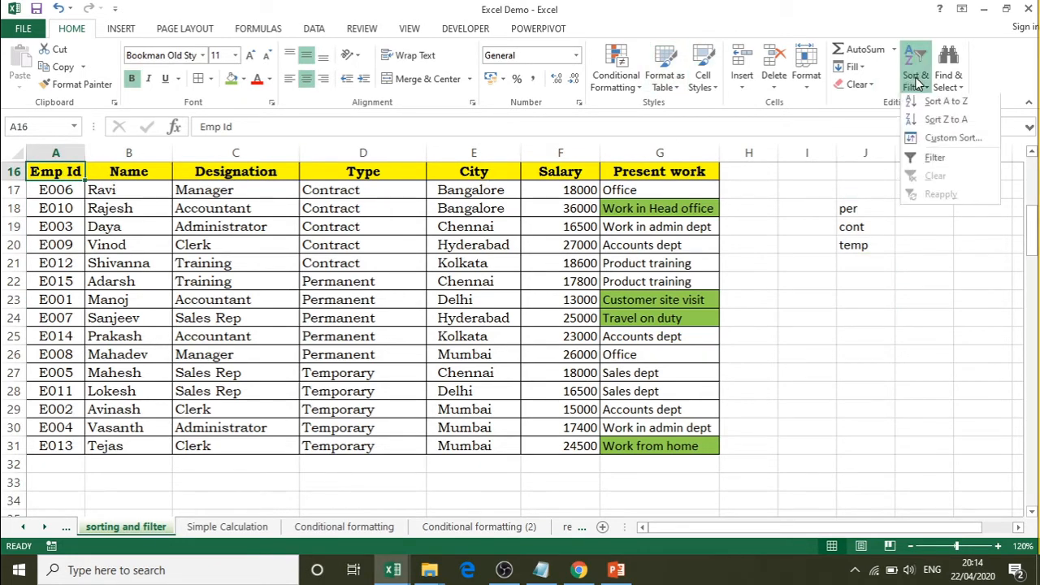
left_click(943, 140)
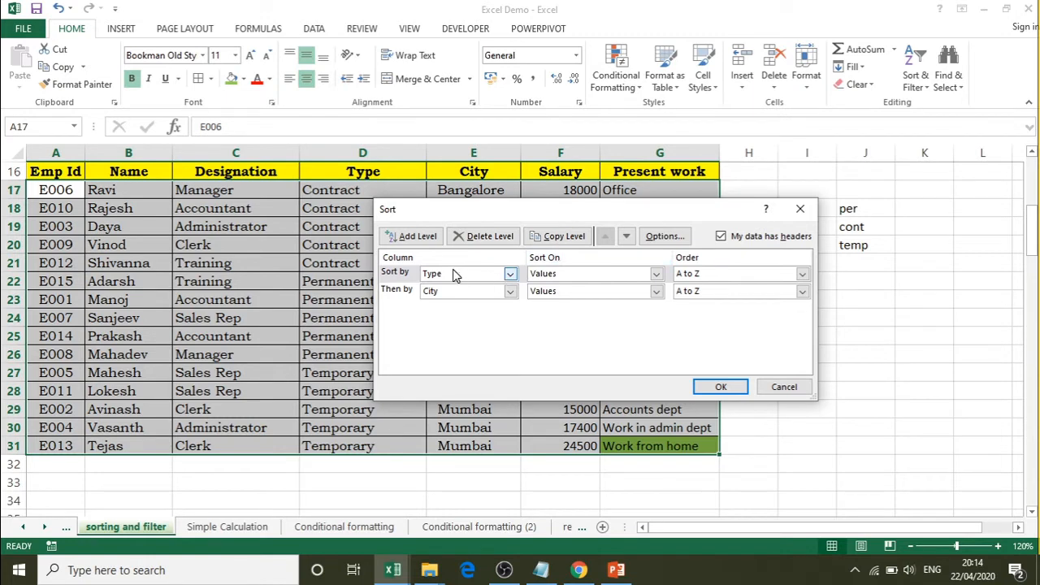
left_click(490, 236)
left_click(493, 240)
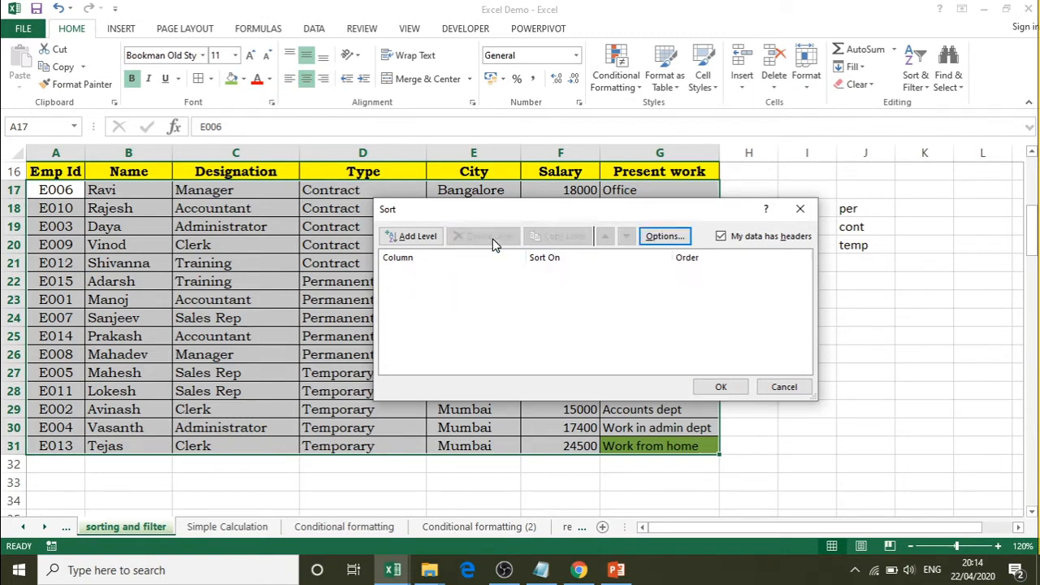
Add a sort level on the Type column's values and choose a custom list for its order
left_click(406, 238)
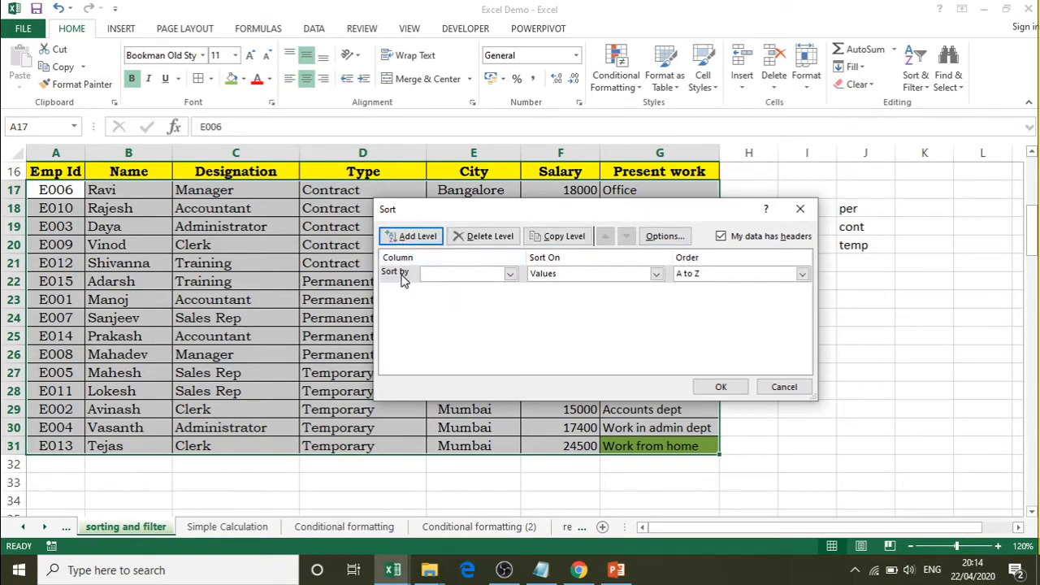
left_click(510, 274)
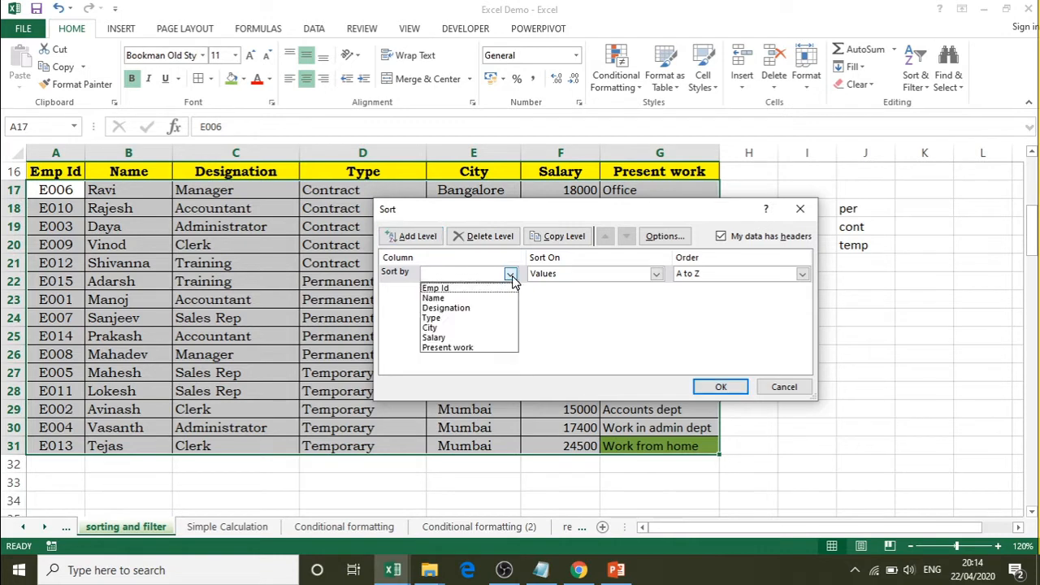
left_click(482, 318)
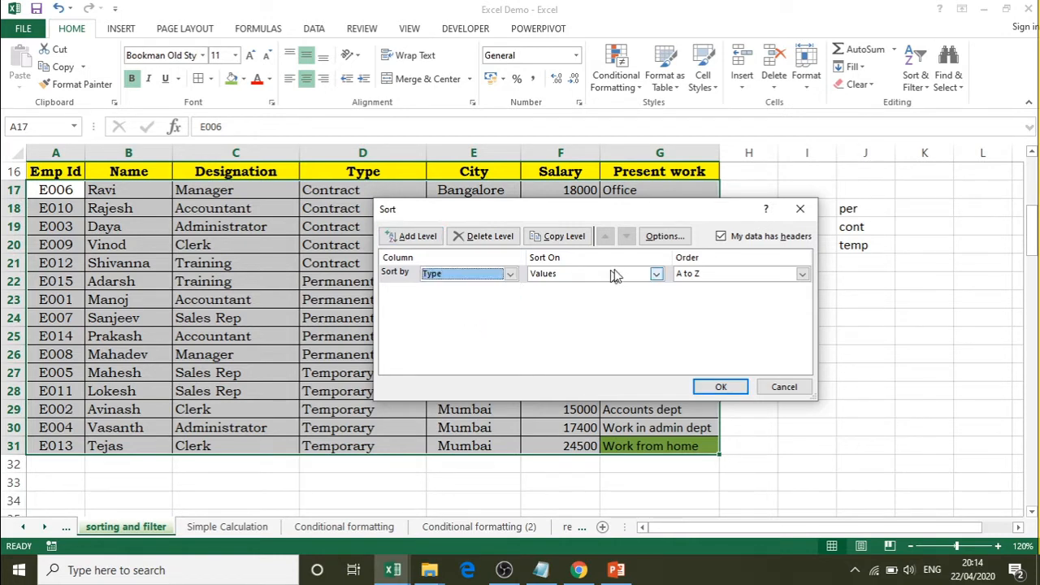
left_click(657, 276)
left_click(656, 276)
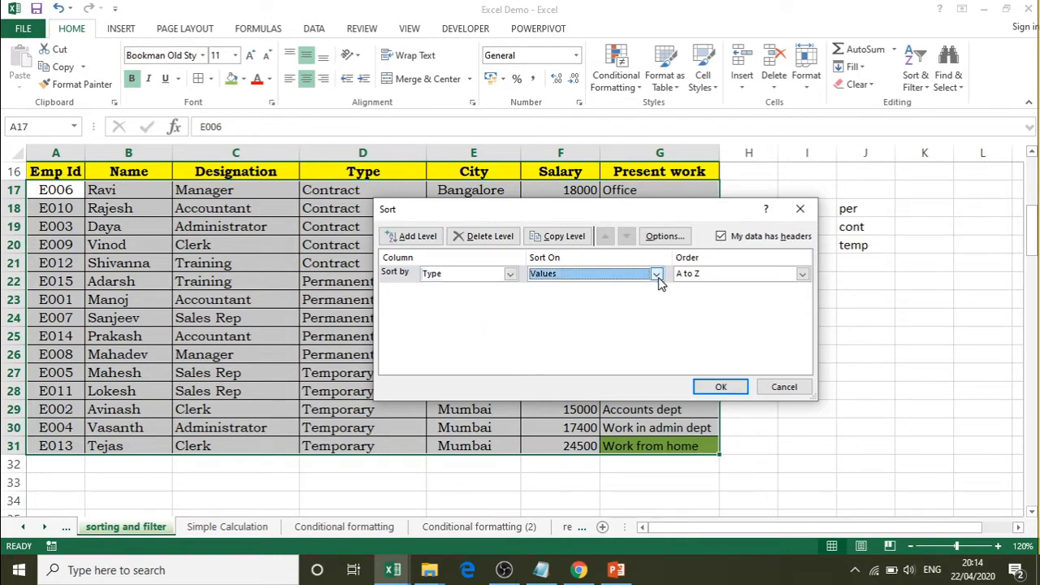
left_click(802, 276)
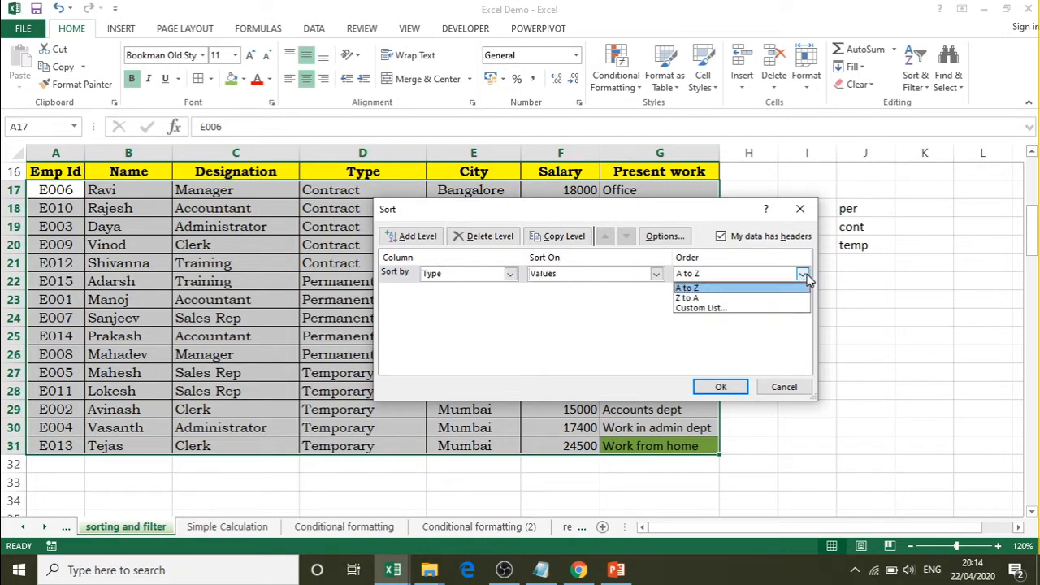
left_click(715, 308)
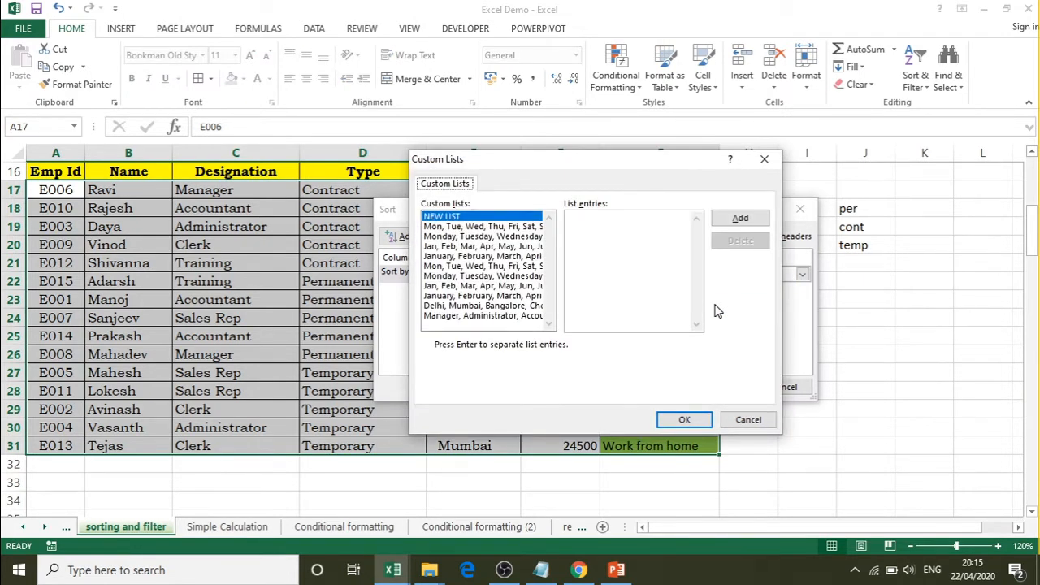
Create a custom list with the entries Permanent, Contract and Temporary, in that order
left_click(746, 219)
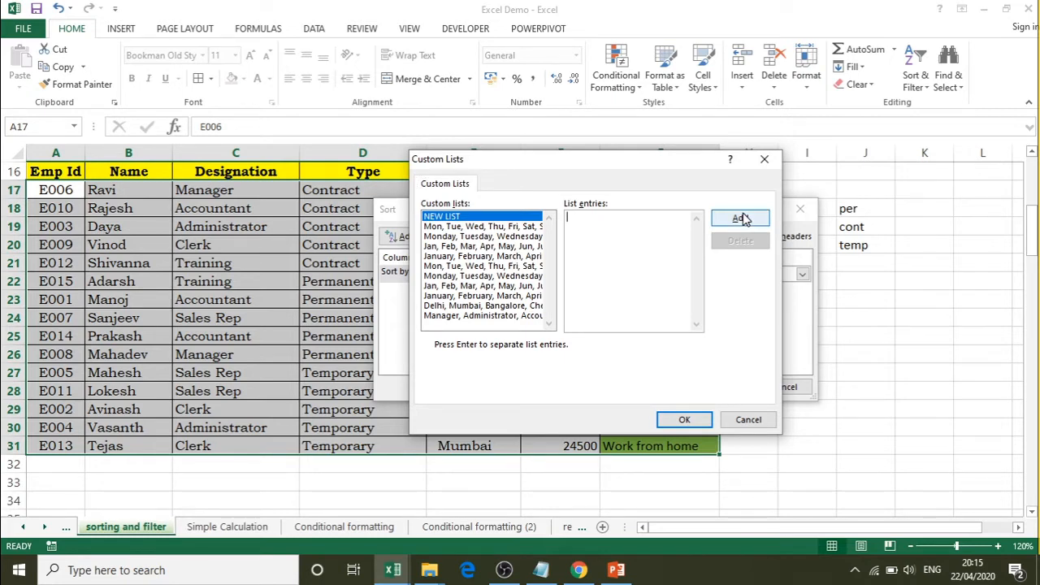
type("Permanent")
type("C")
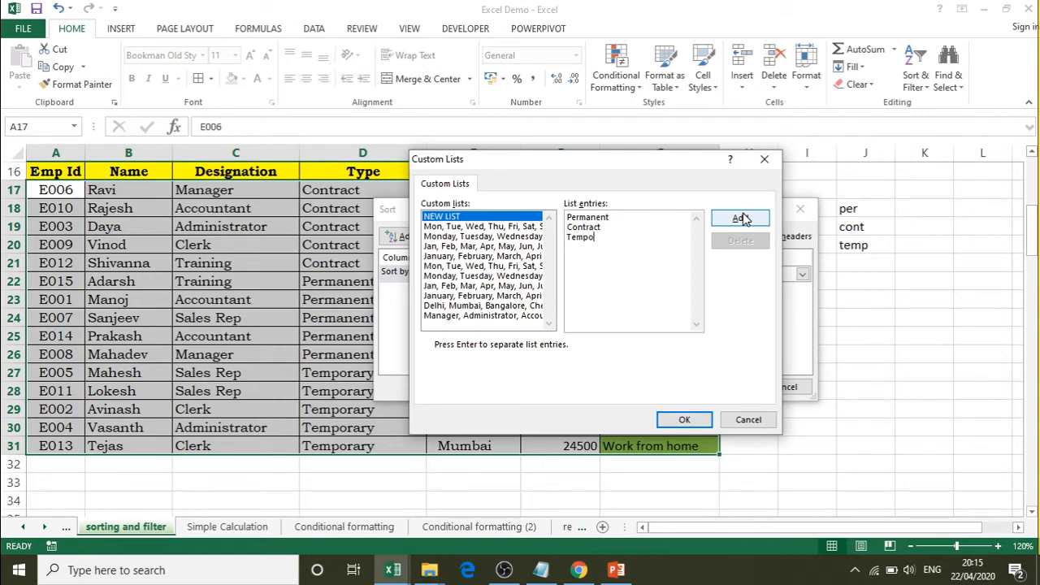
type("ary")
left_click(740, 219)
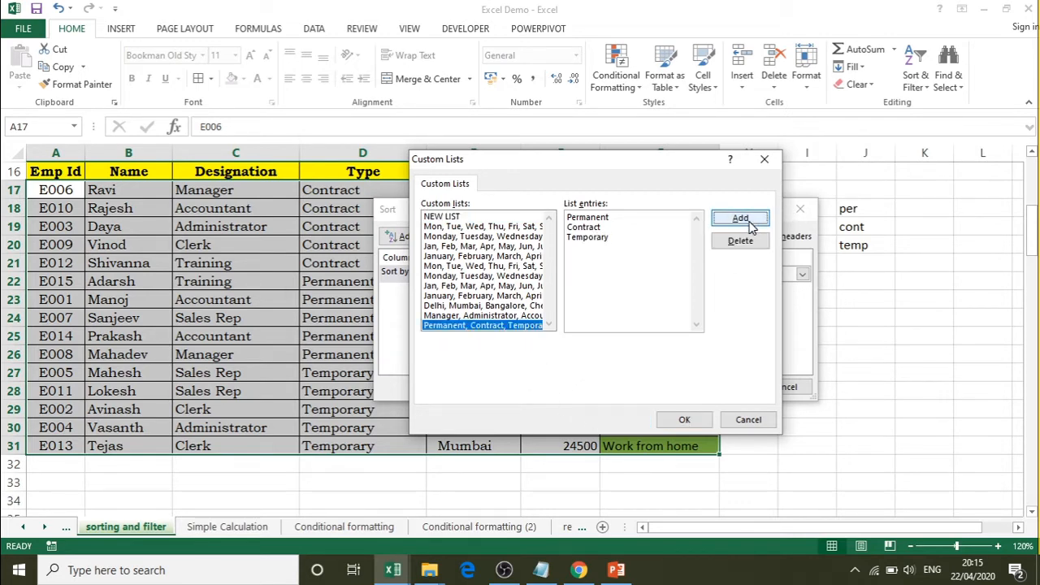
Choose the Permanent, Contract, Temporary list as the order for the Type level and apply the sort to the employee table
left_click(460, 316)
left_click(456, 326)
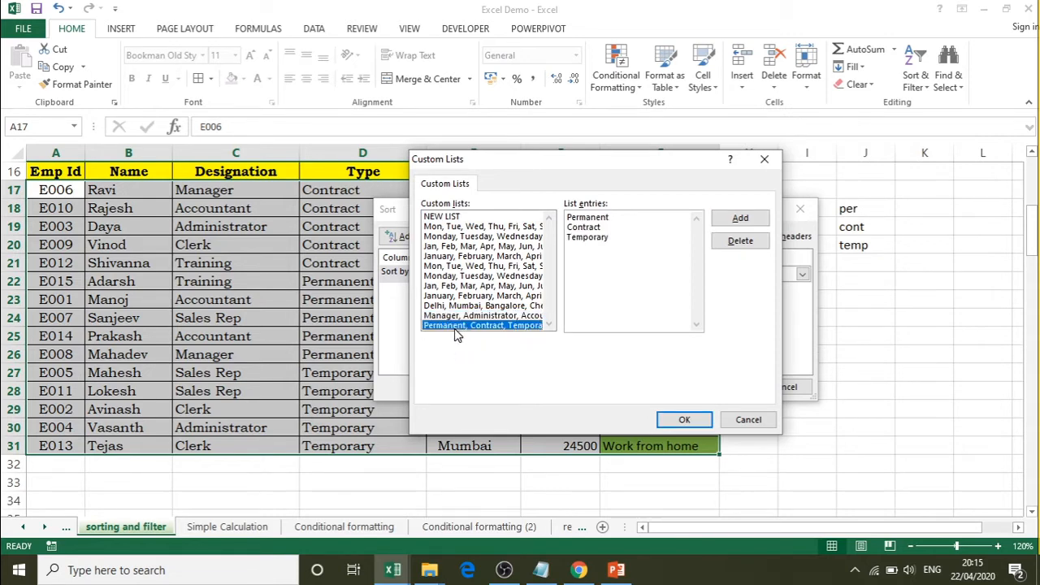
left_click(687, 421)
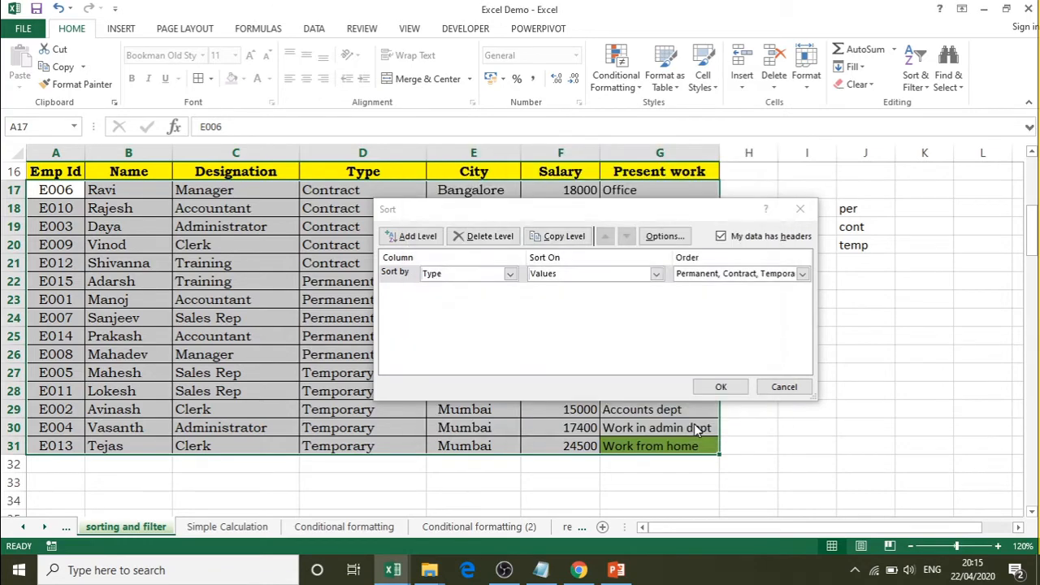
left_click(718, 387)
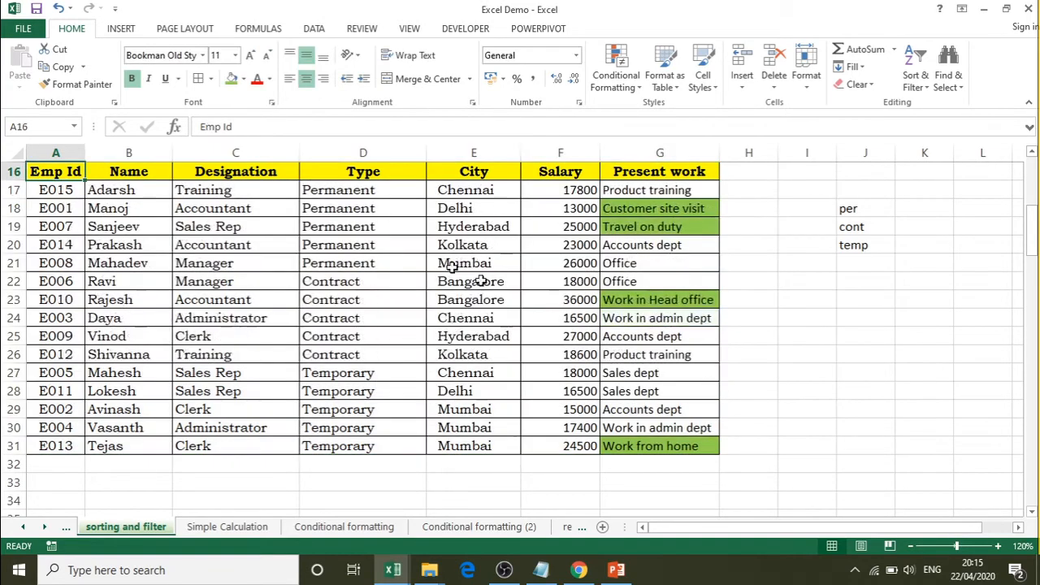
left_click(370, 191)
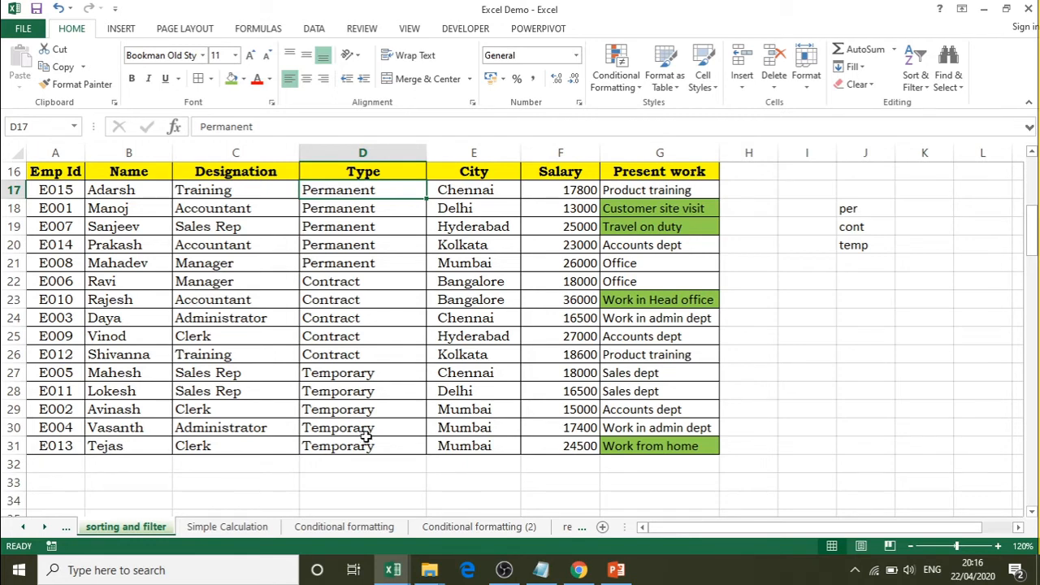
left_click(56, 173)
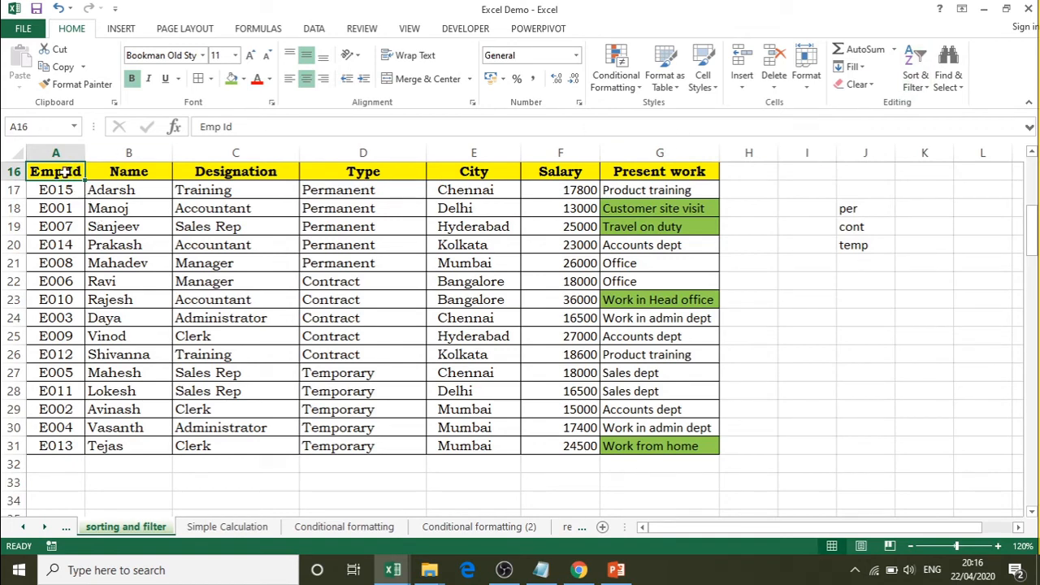
left_click_drag(65, 172, 632, 439)
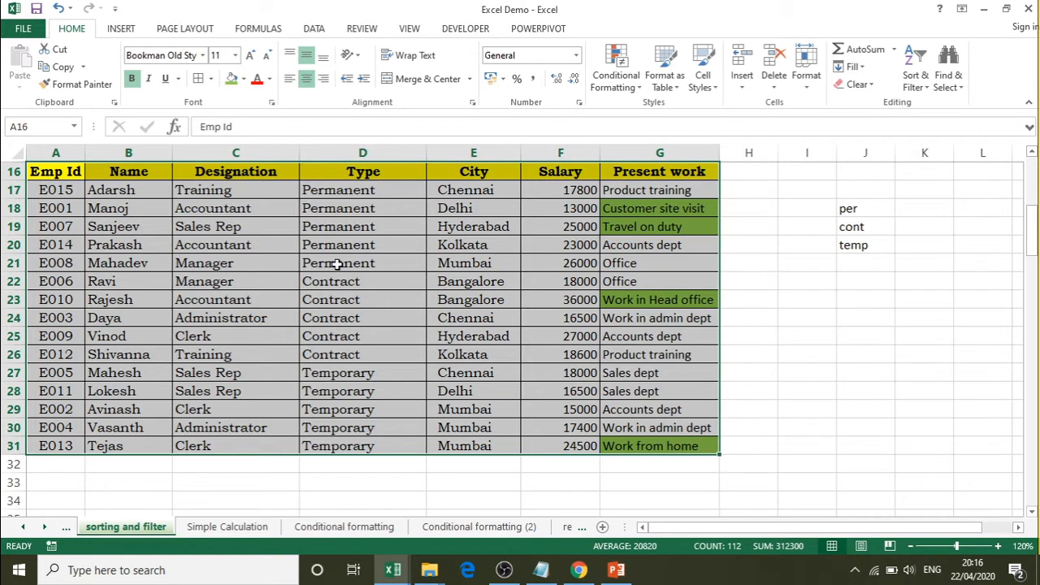
left_click(68, 172)
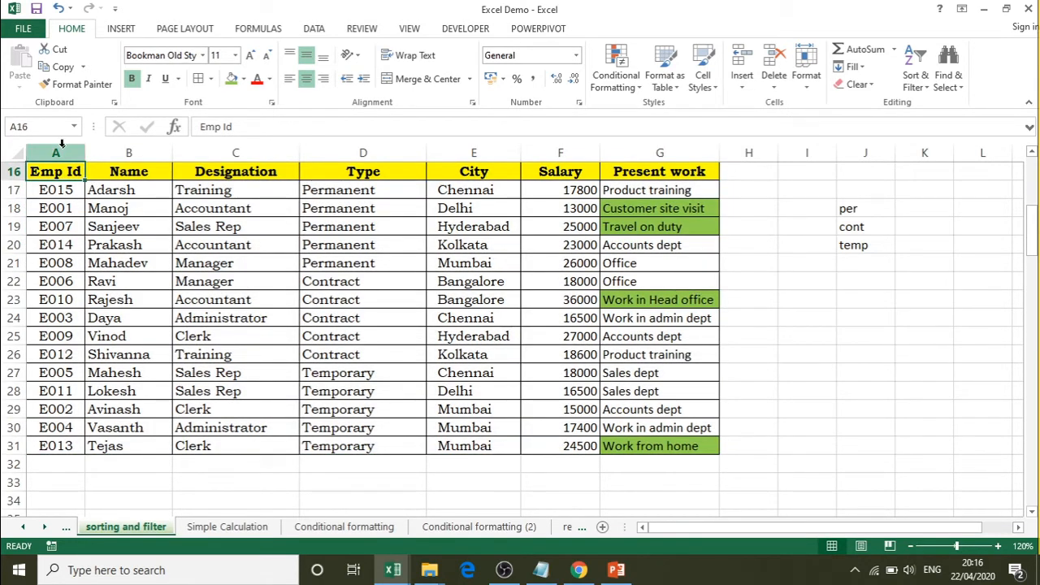
Open the custom sort settings for the whole employee table and replace the Type sort level with a new blank level
left_click_drag(51, 169, 620, 447)
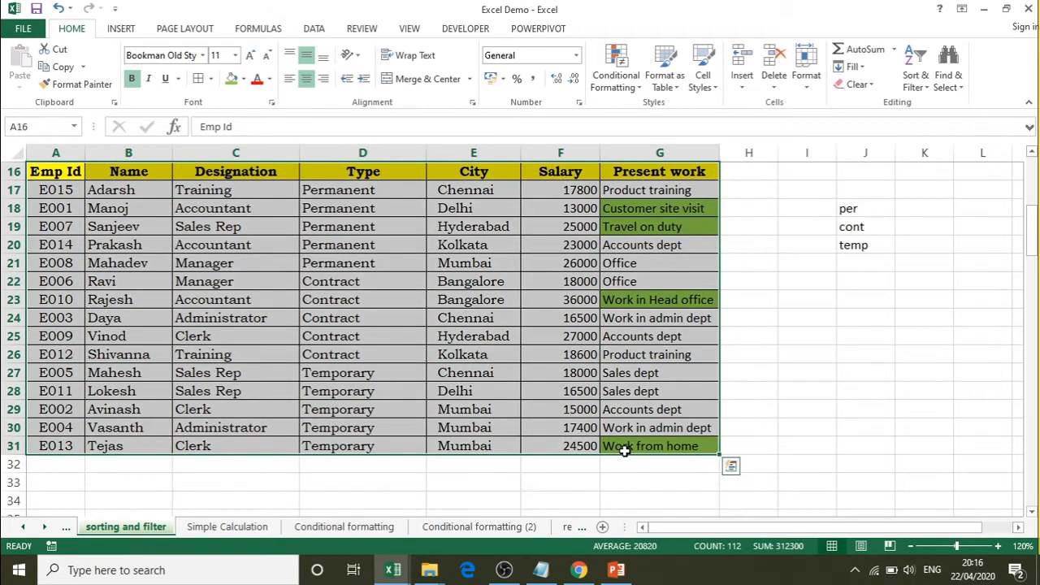
left_click(908, 88)
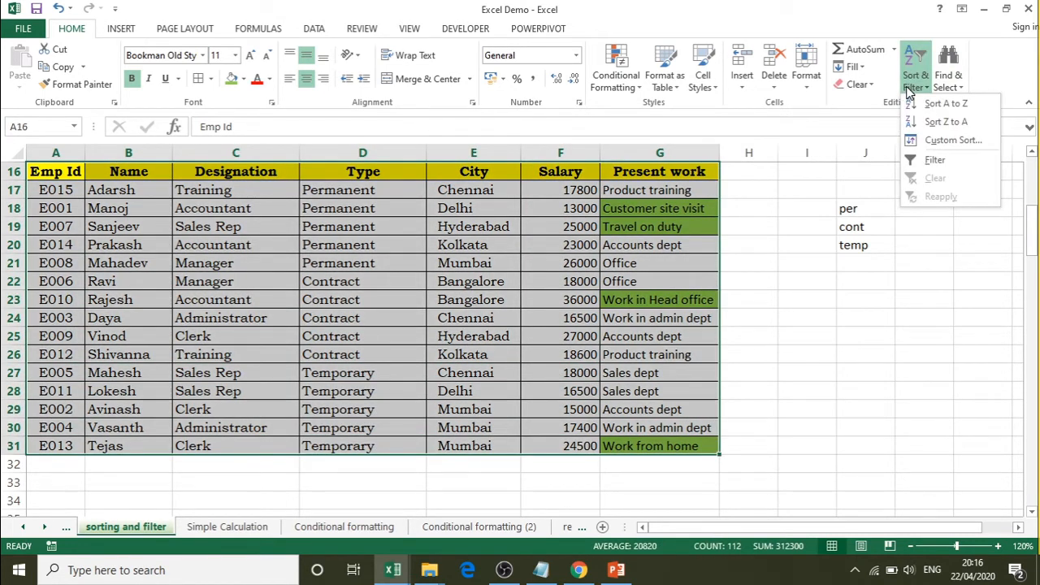
left_click(942, 147)
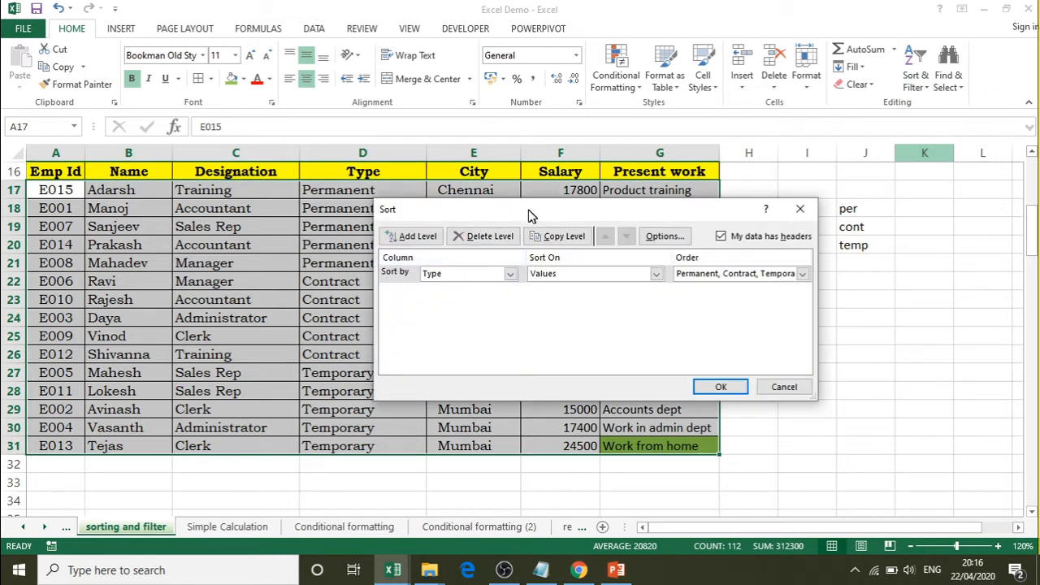
left_click_drag(528, 209, 390, 216)
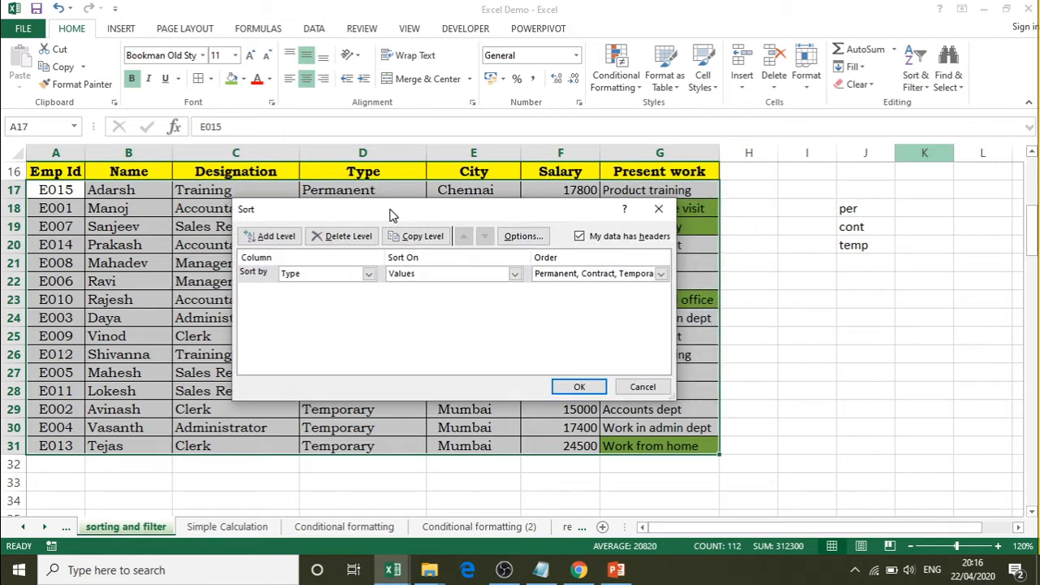
left_click(351, 238)
left_click(262, 237)
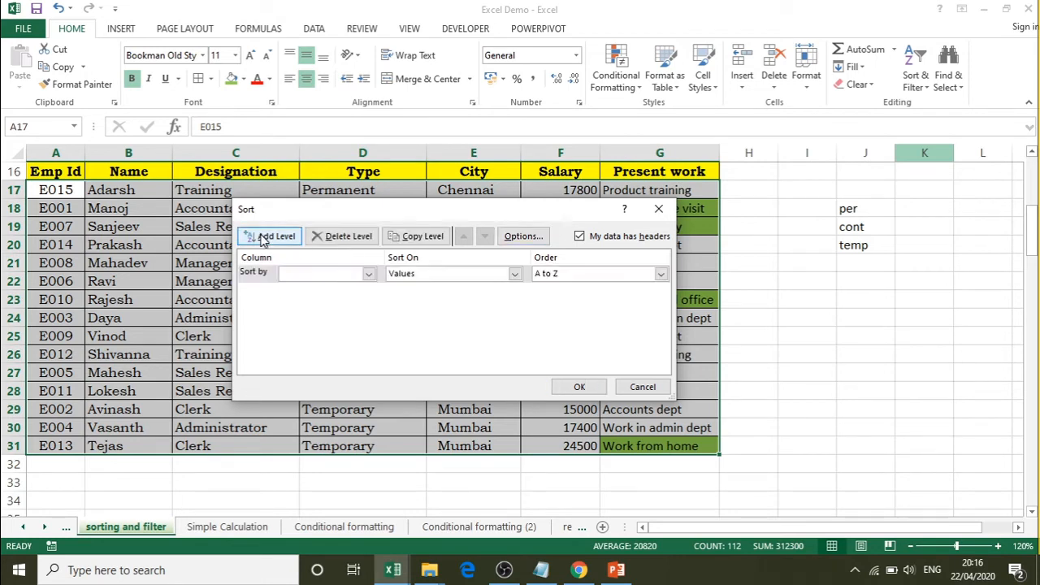
Set the new sort level to the Present work column, sorting on Cell Color
left_click(369, 274)
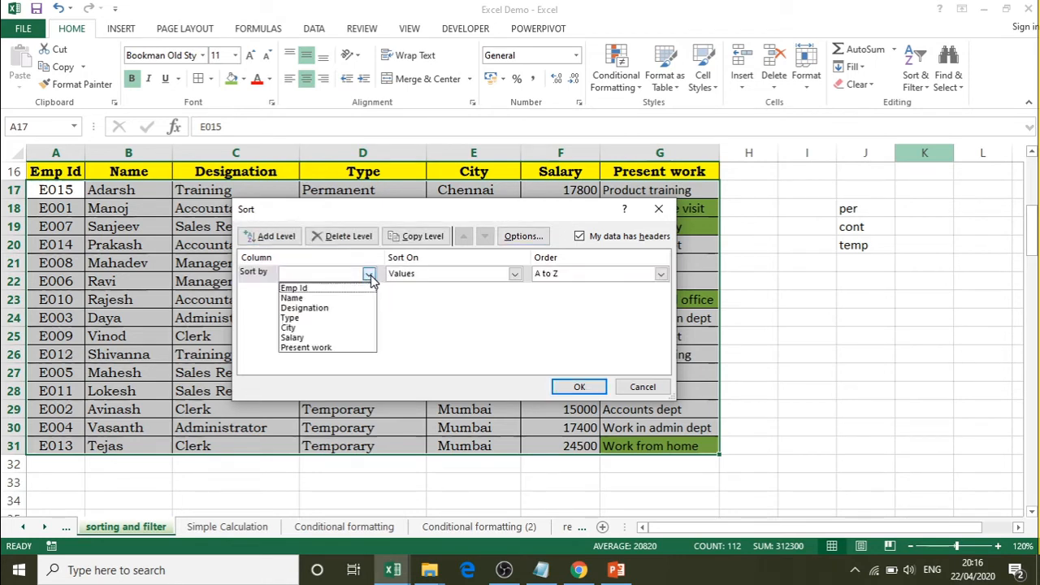
left_click(354, 348)
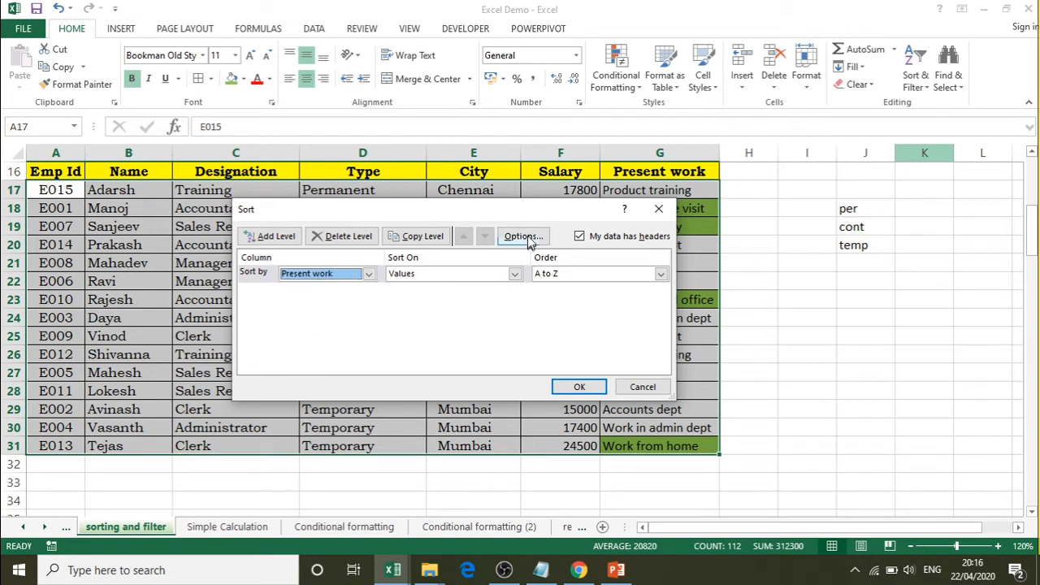
left_click_drag(520, 211, 352, 200)
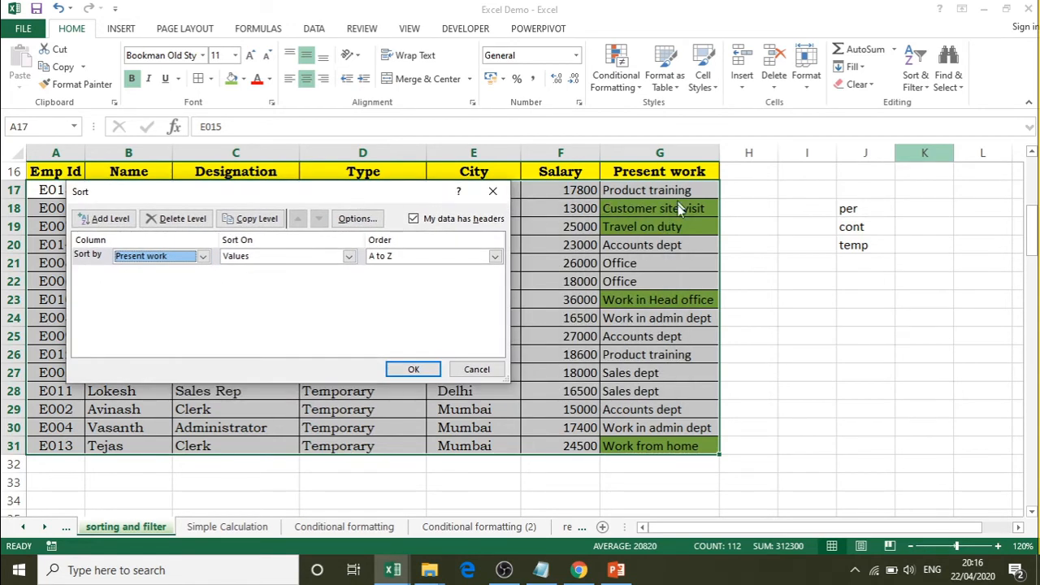
left_click(350, 256)
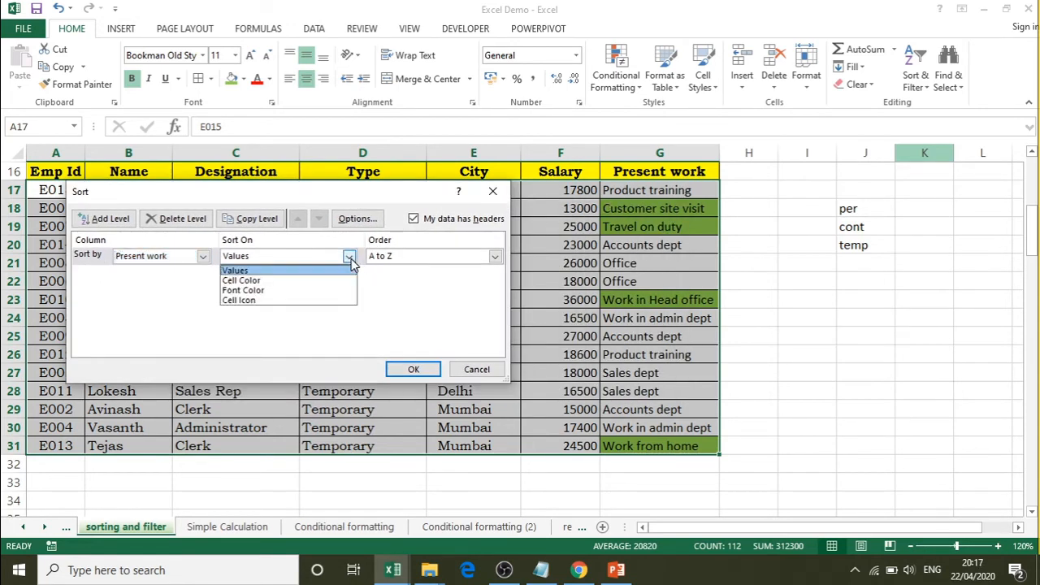
left_click(270, 281)
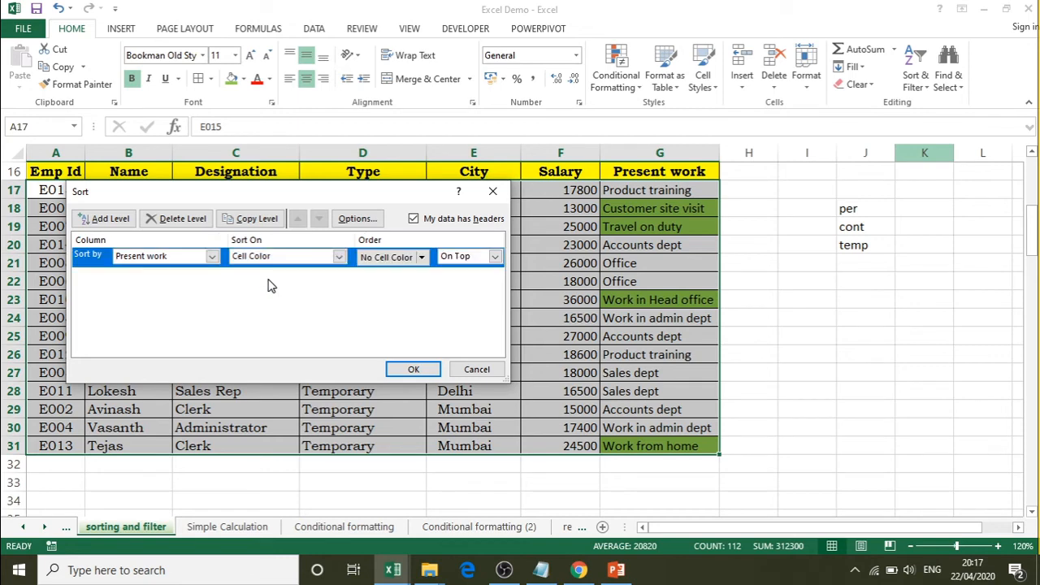
Order the Present work level with green cells On Top and apply the sort
left_click(494, 257)
left_click(495, 257)
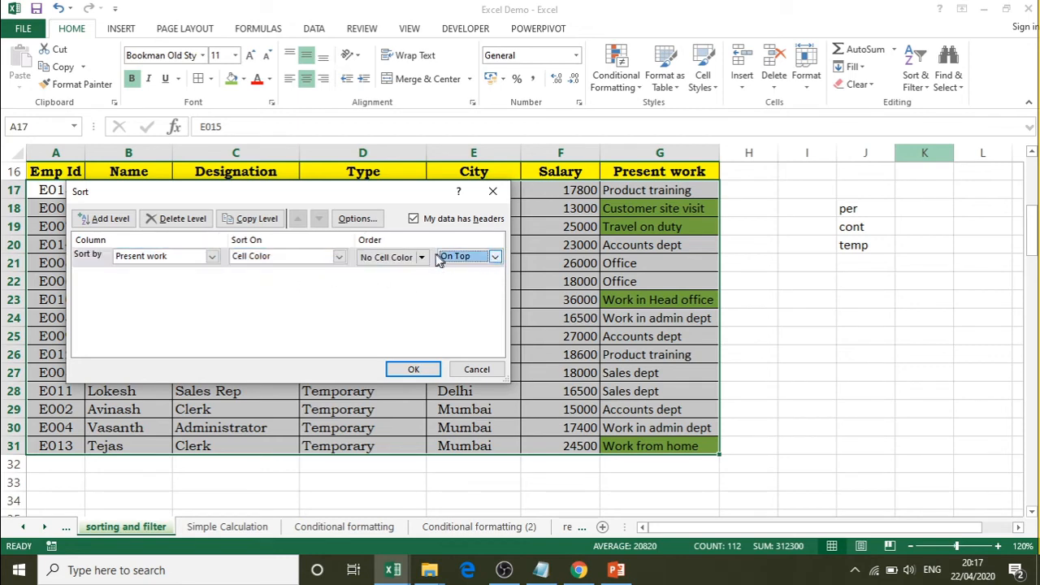
left_click(422, 257)
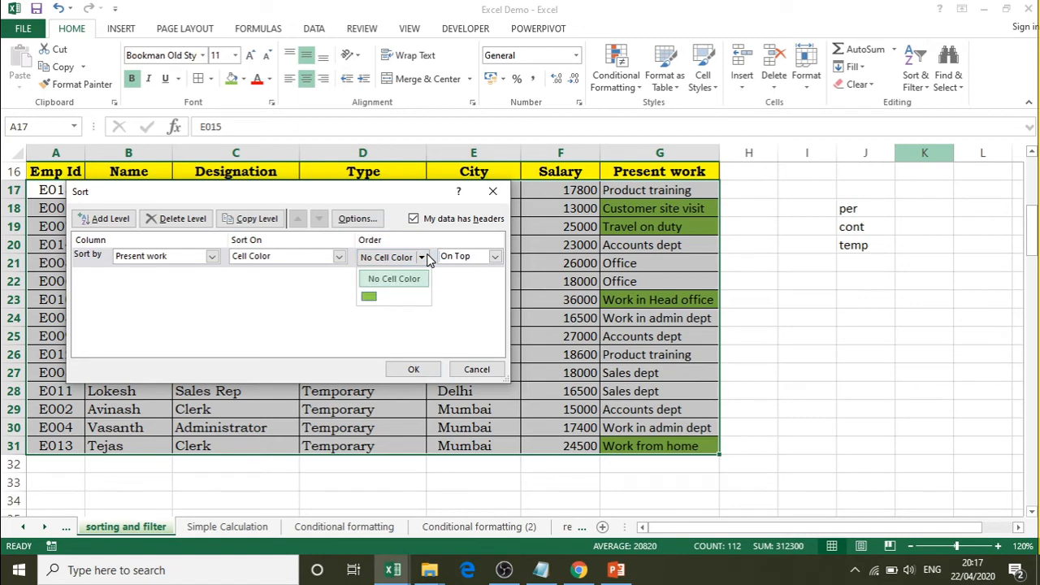
left_click(372, 298)
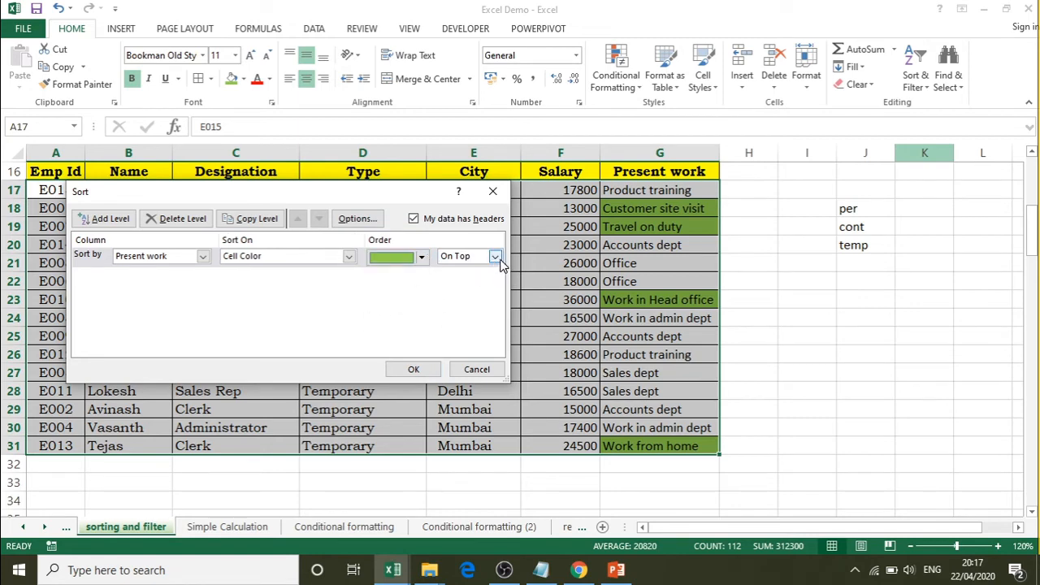
left_click(413, 369)
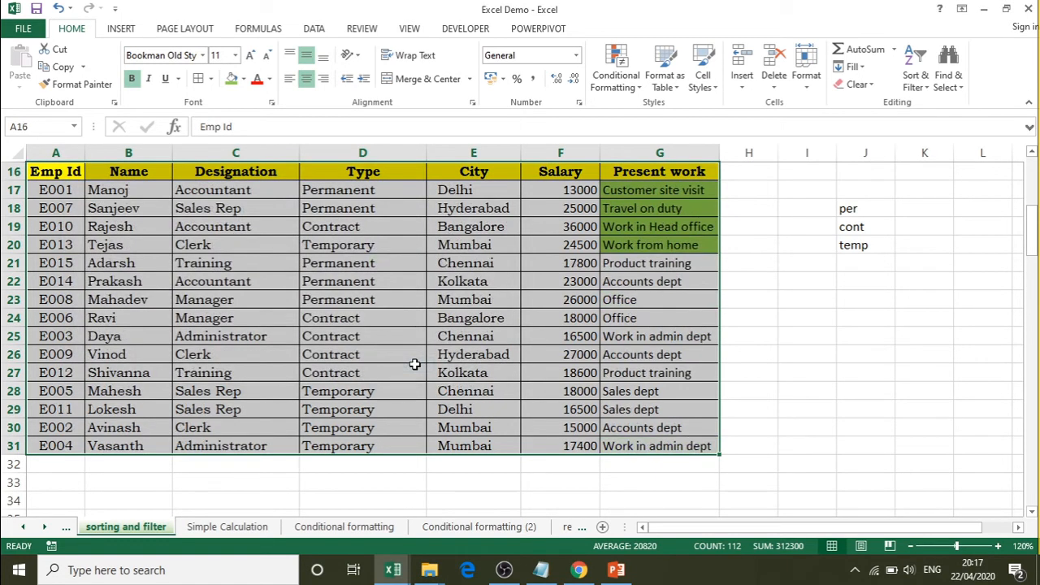
left_click(688, 189)
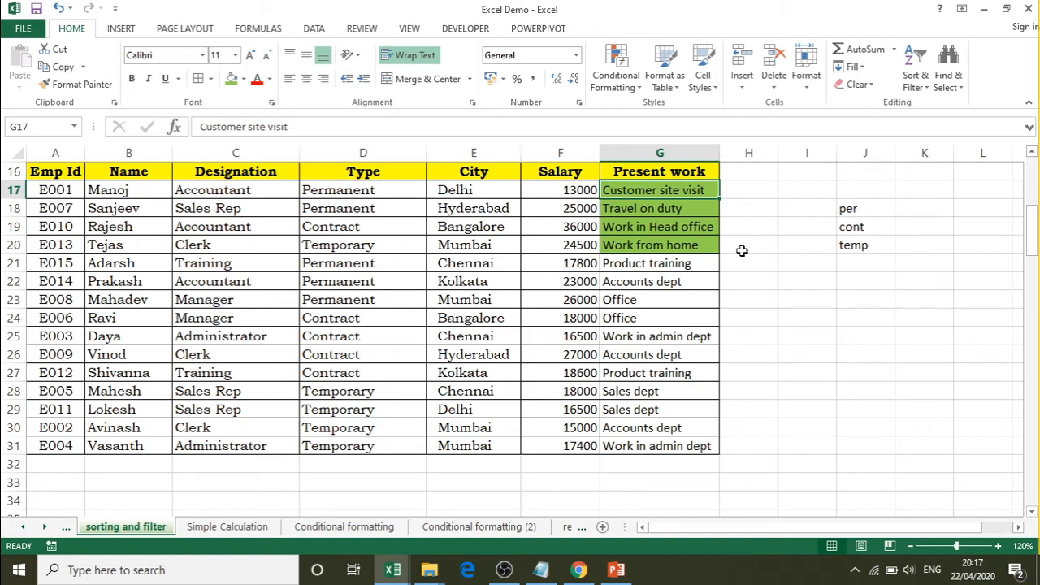
Reopen the custom sort settings and examine the order choices for sorting Present work on Values
left_click(915, 86)
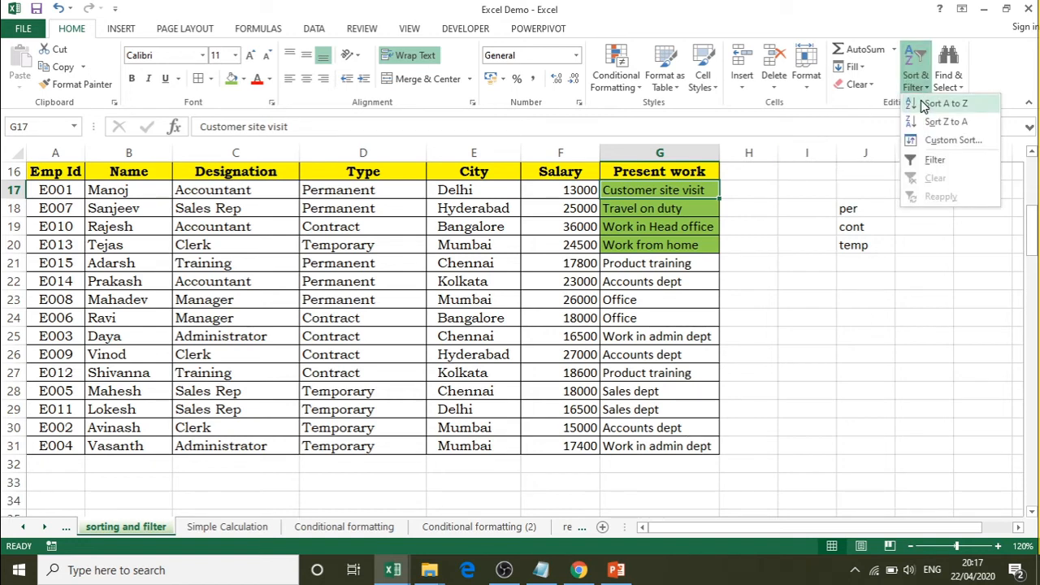
left_click(952, 141)
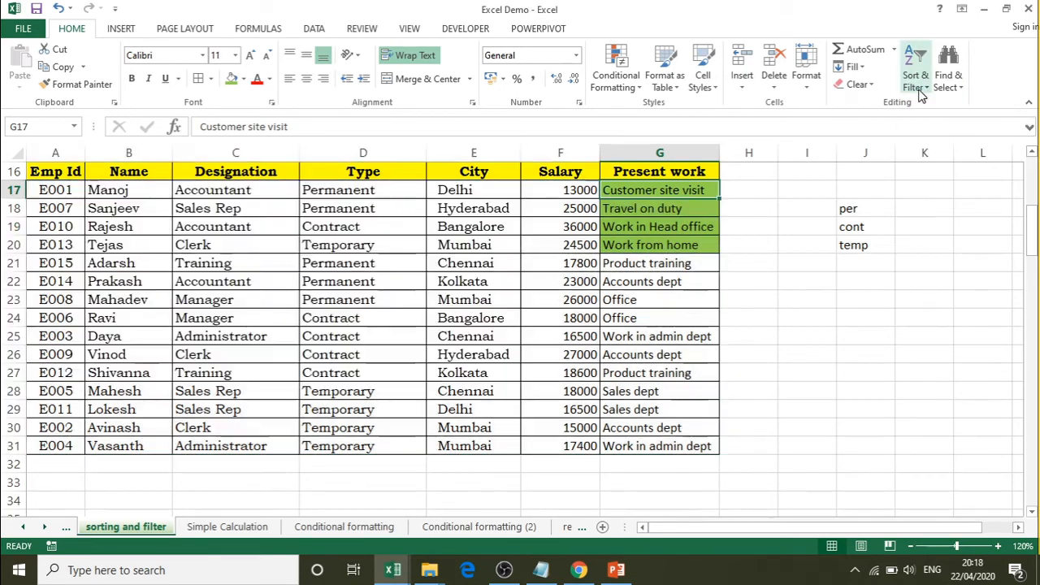
left_click(919, 90)
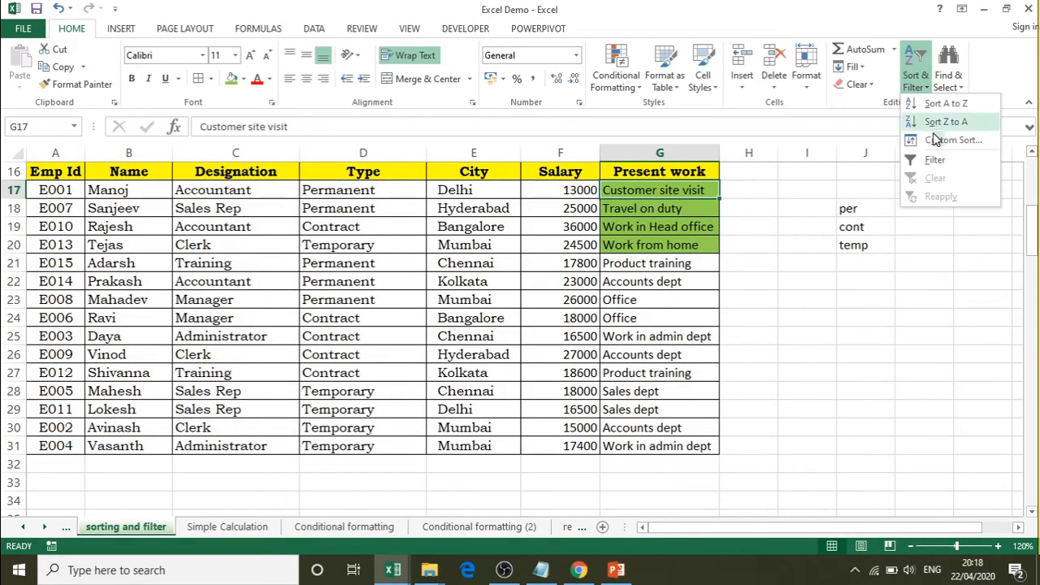
left_click(942, 139)
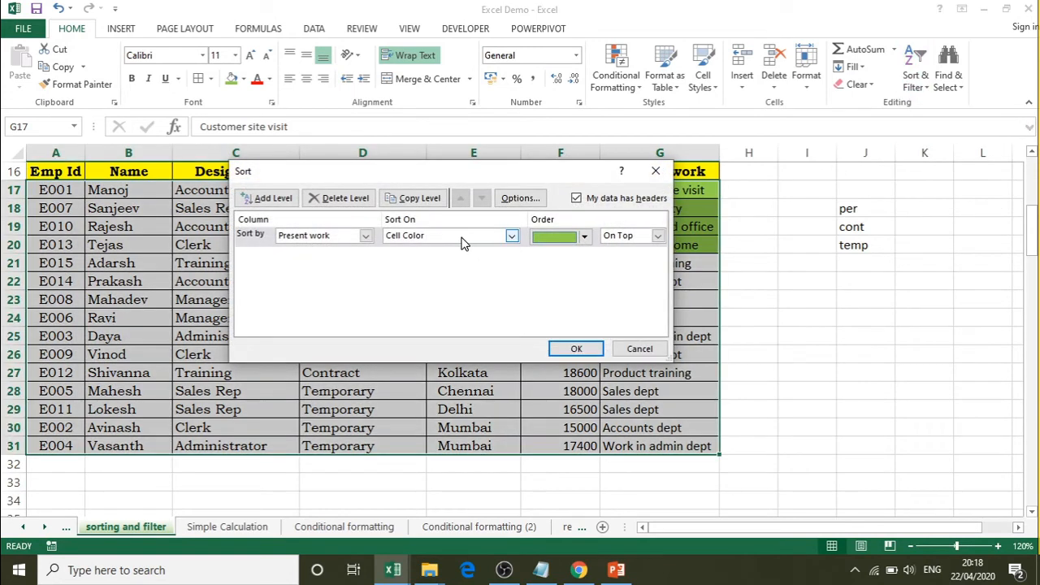
left_click(462, 242)
left_click(445, 249)
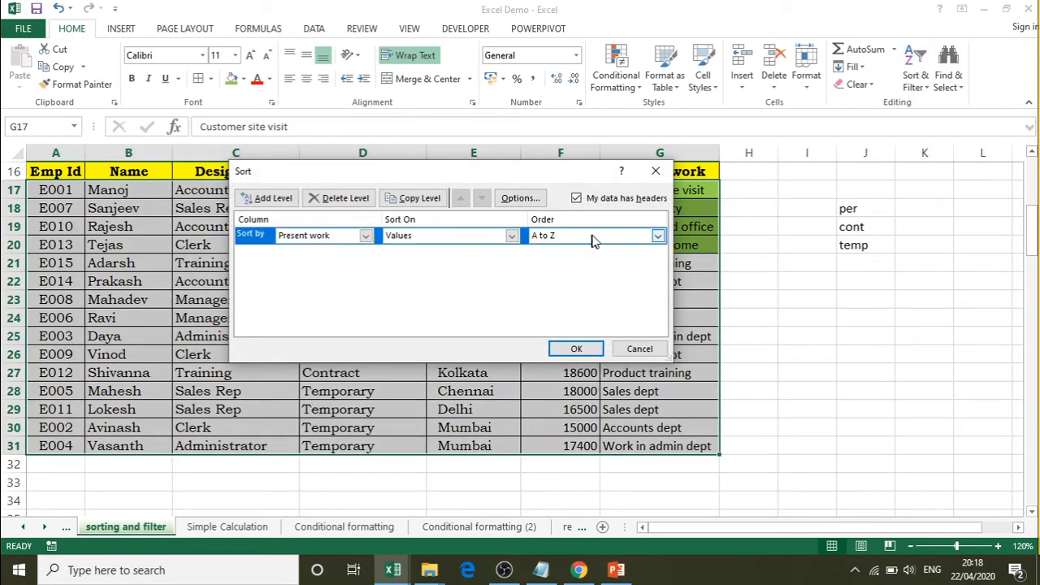
left_click(602, 235)
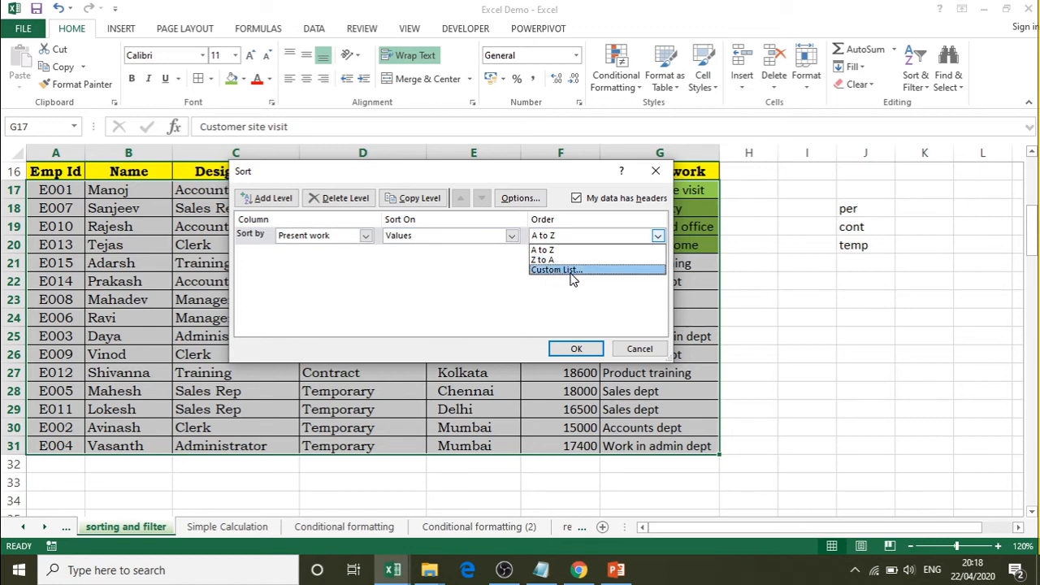
left_click(474, 293)
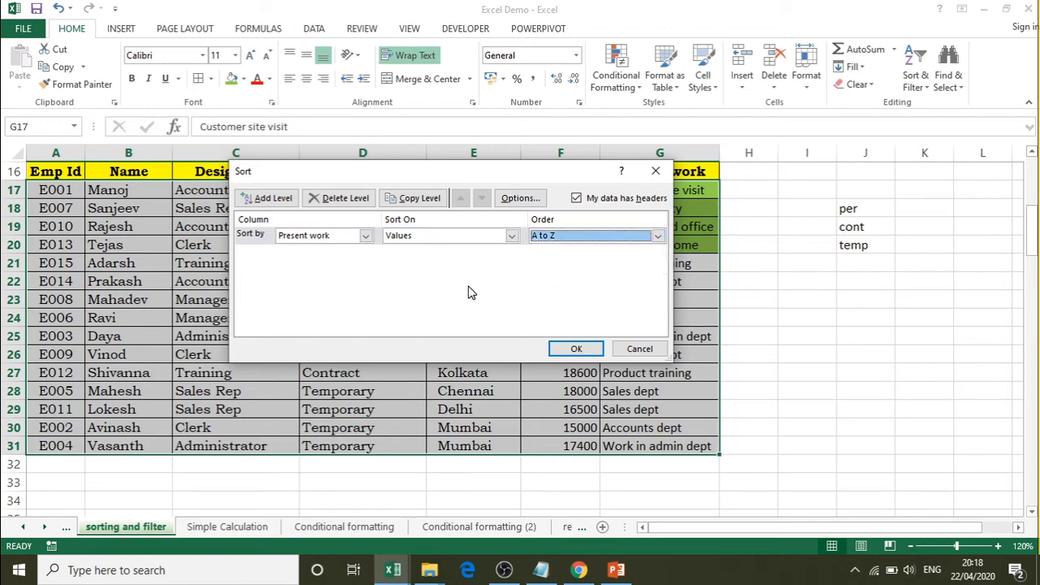
Examine the color order choices for sorting Present work on Cell Color, and cancel the sort settings without applying them
left_click(512, 236)
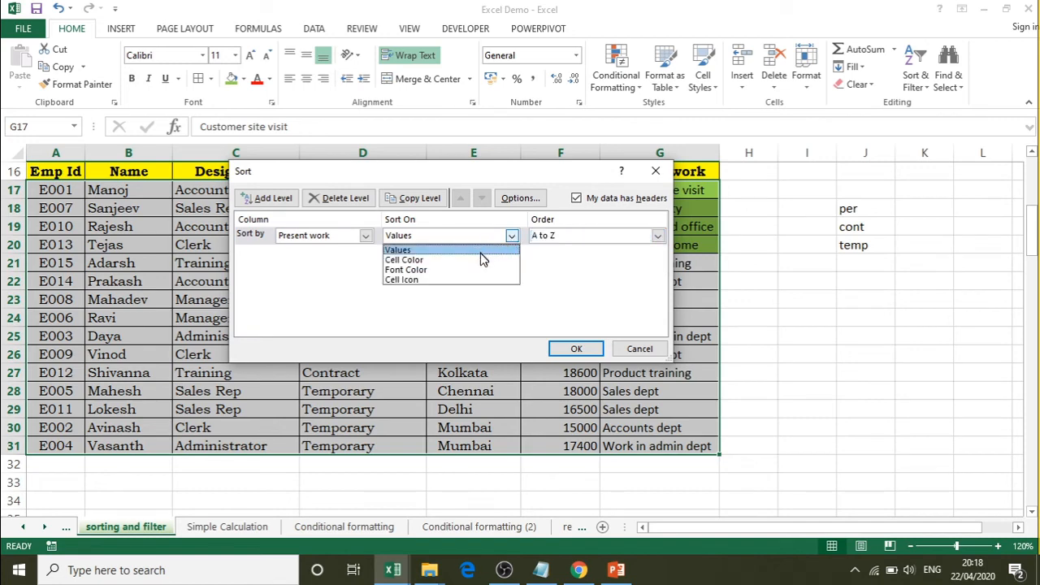
left_click(479, 257)
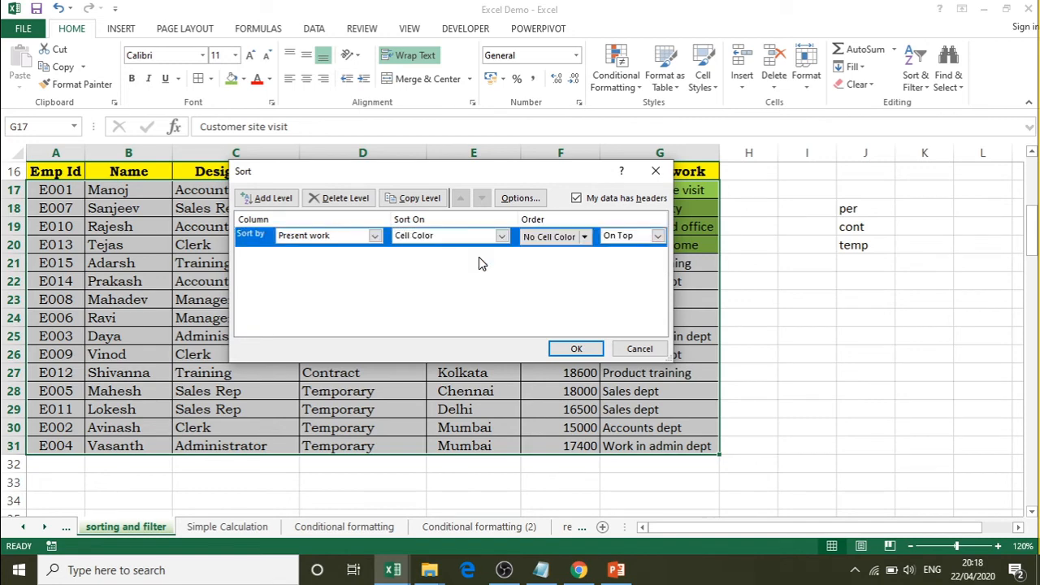
left_click(586, 238)
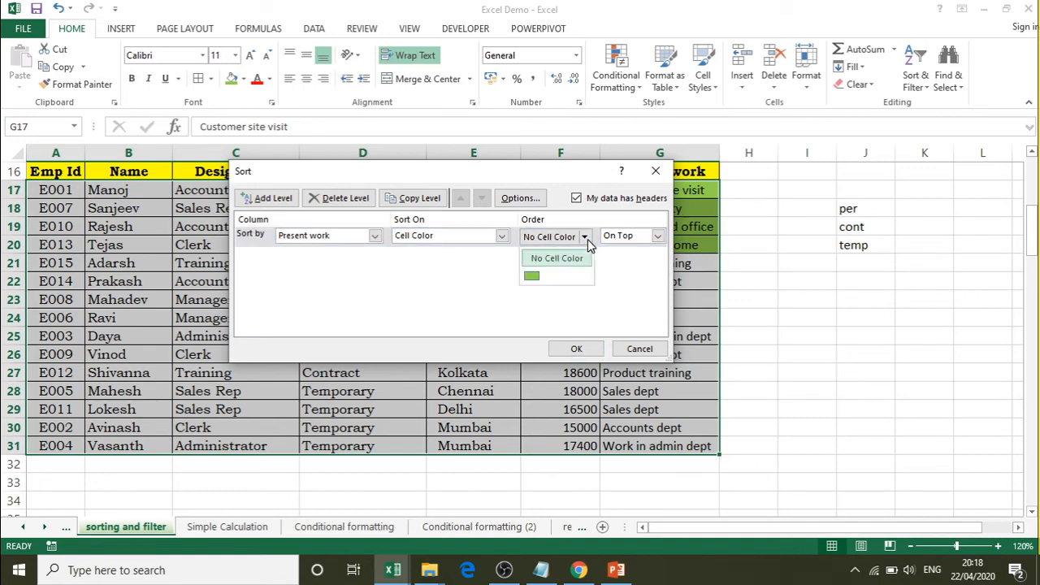
left_click(643, 321)
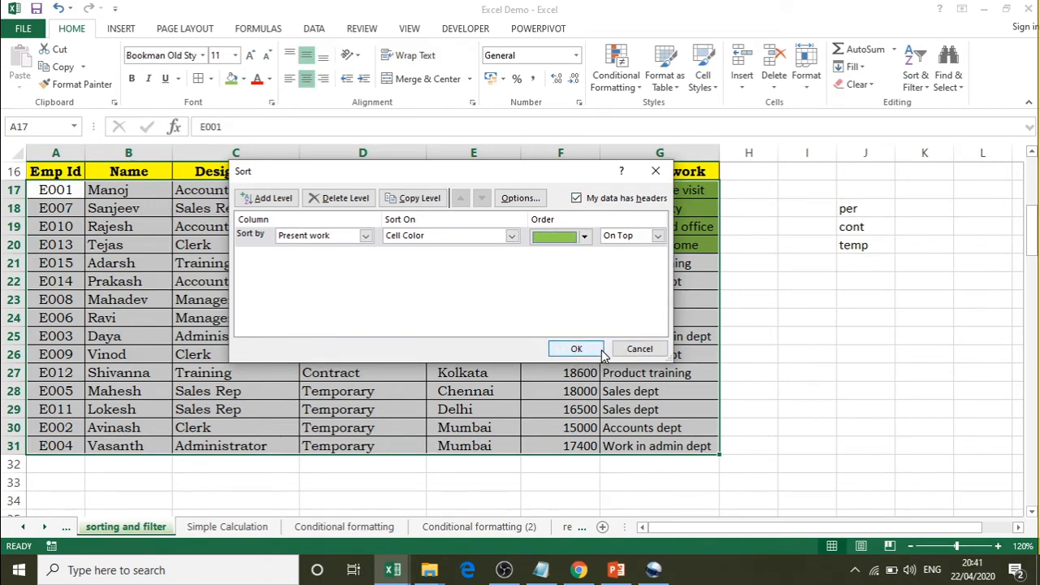
left_click(639, 349)
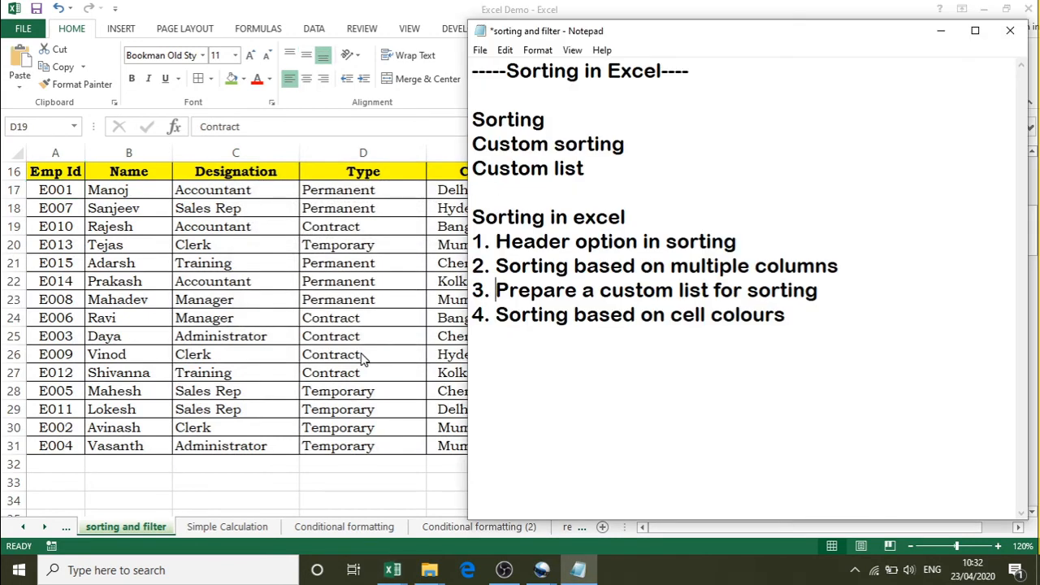